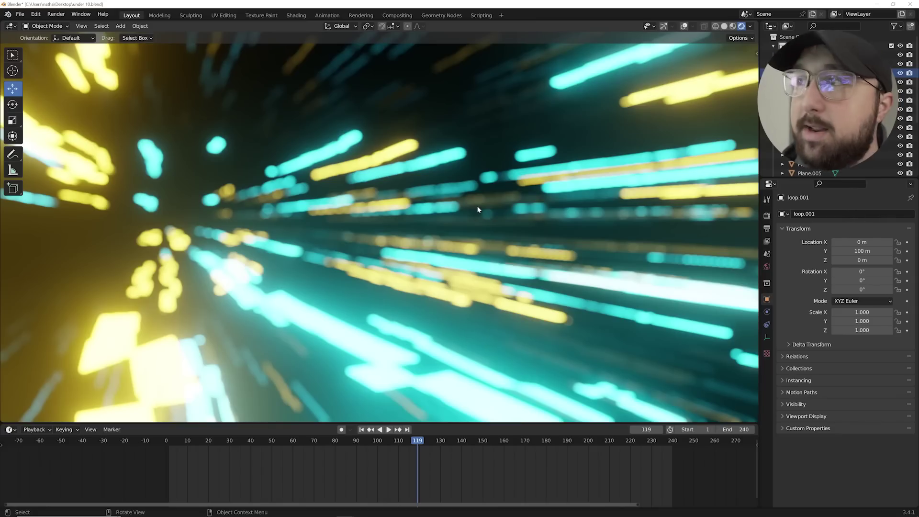
mouse_move(478, 210)
middle_down()
mouse_move(512, 246)
mouse_move(412, 254)
middle_up()
scroll(412, 254, down, 1)
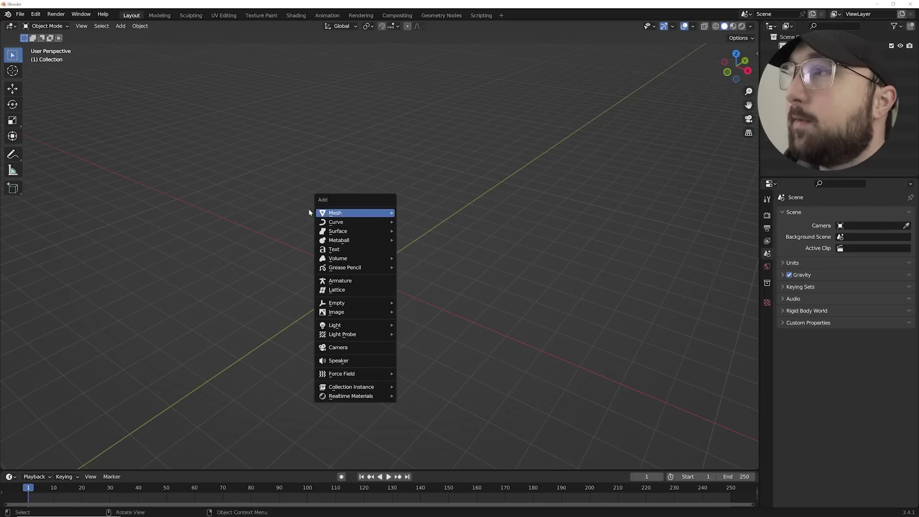
Add a mesh plane at the origin and scale it by a factor of 5.
key(shift+a)
mouse_move(385, 205)
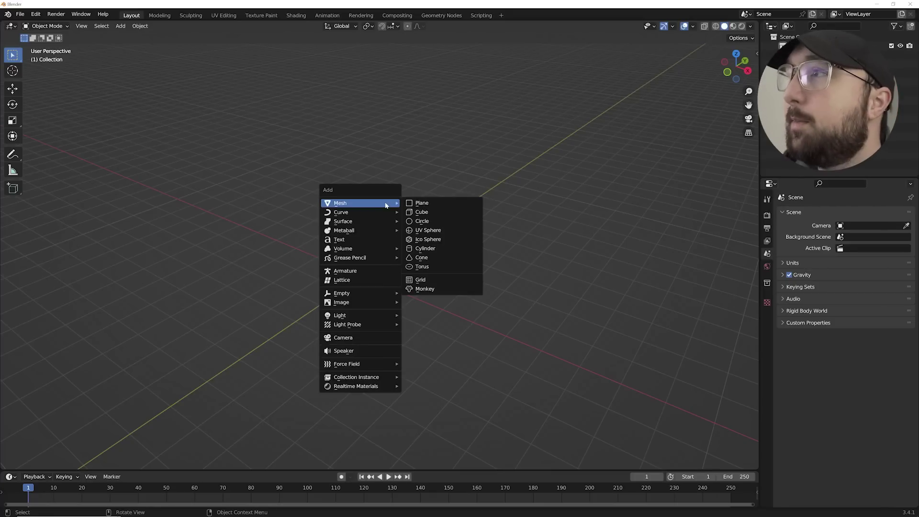
click(422, 203)
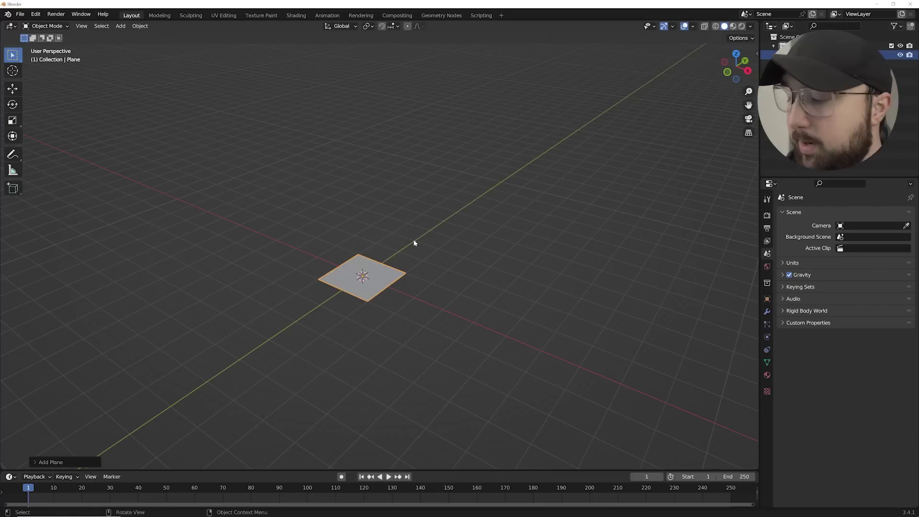
key(s)
key(5)
key(Return)
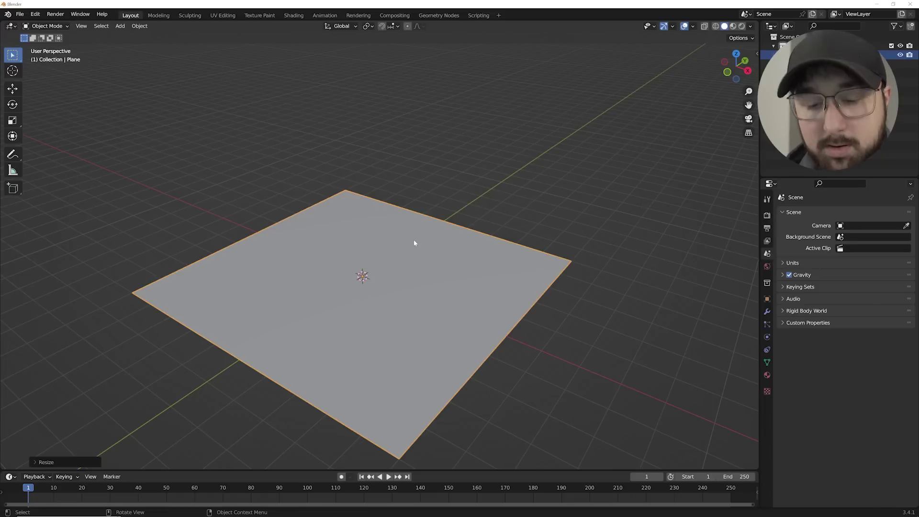
Apply the plane's scale transform.
key(ctrl+a)
click(375, 255)
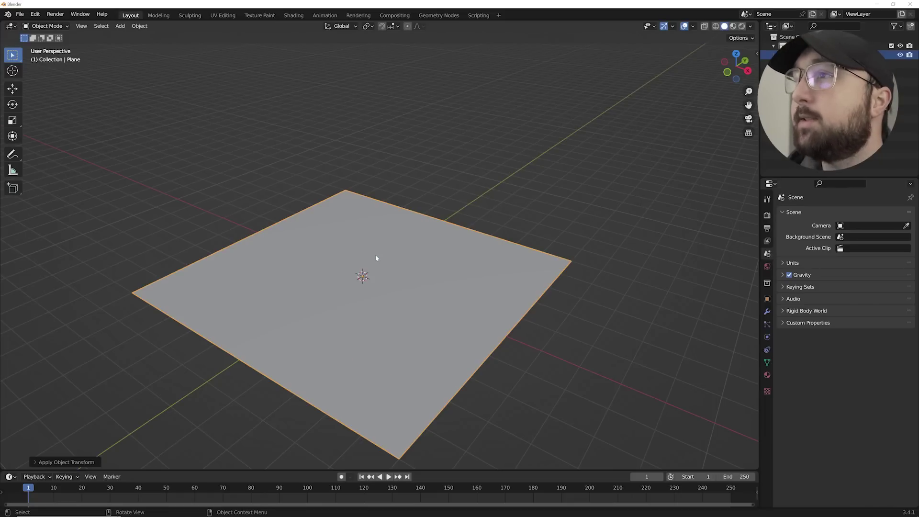
middle_drag(316, 235, 327, 266)
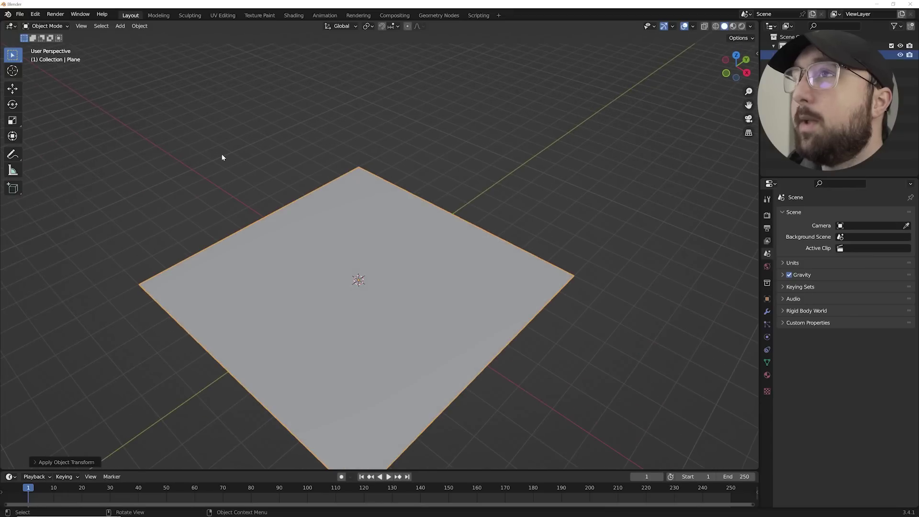
click(13, 120)
drag(382, 301, 426, 311)
key(ctrl+a)
click(426, 311)
scroll(426, 311, down, 4)
middle_drag(412, 311, 388, 261)
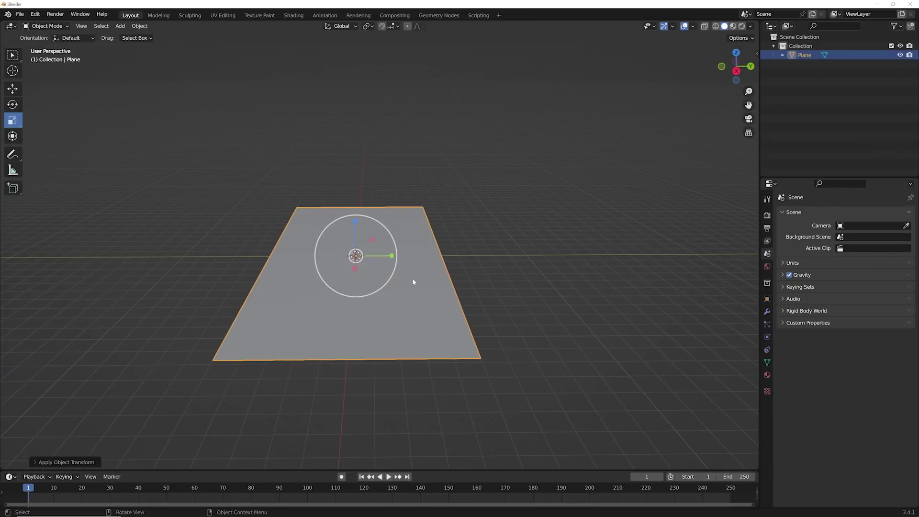
Move the plane into a new collection named "loop".
key(m)
click(413, 282)
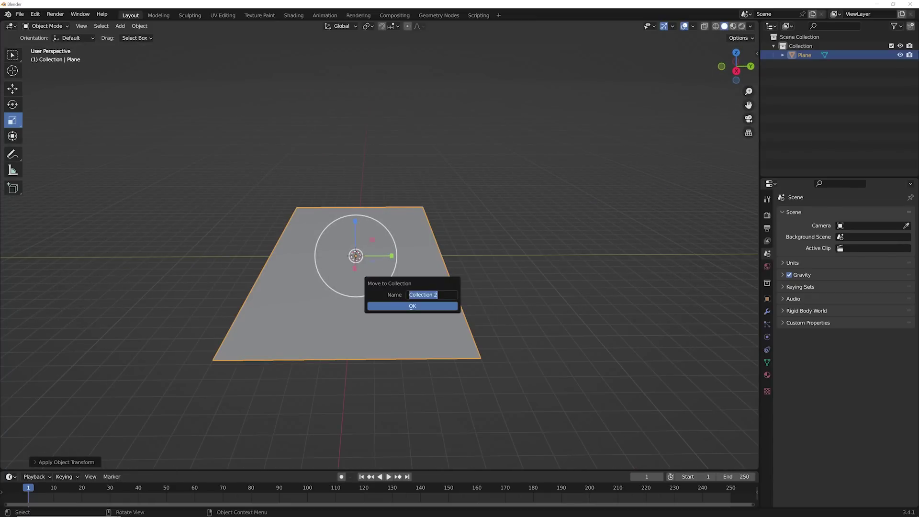
key(BackSpace)
key(Return)
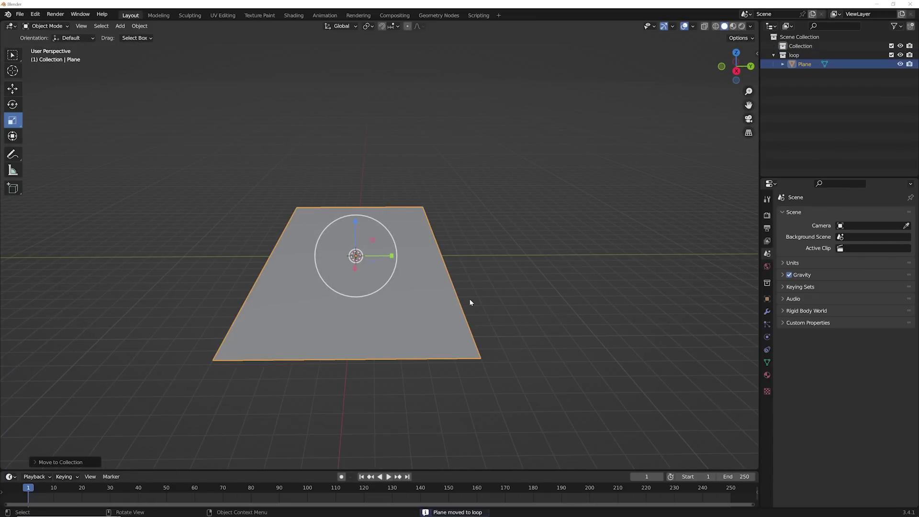
Add a collection instance of loop and move it along Y so it sits edge to edge with the original plane.
middle_drag(441, 318, 439, 310)
key(shift+a)
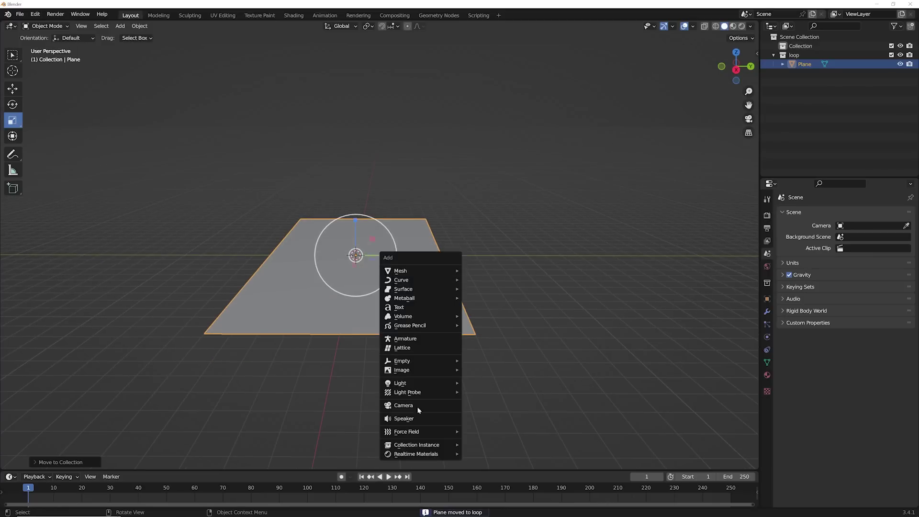
mouse_move(421, 445)
click(477, 455)
shift+middle_drag(265, 196, 145, 178)
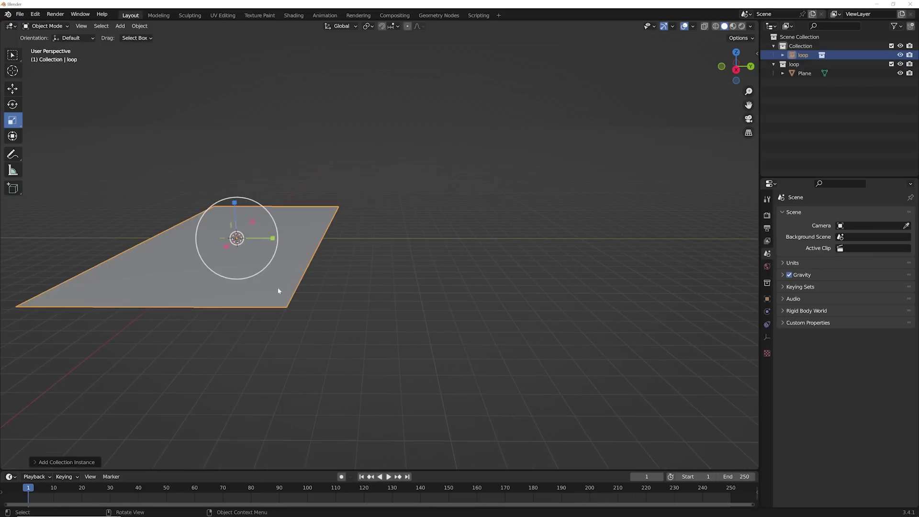
click(13, 88)
middle_drag(276, 236, 271, 247)
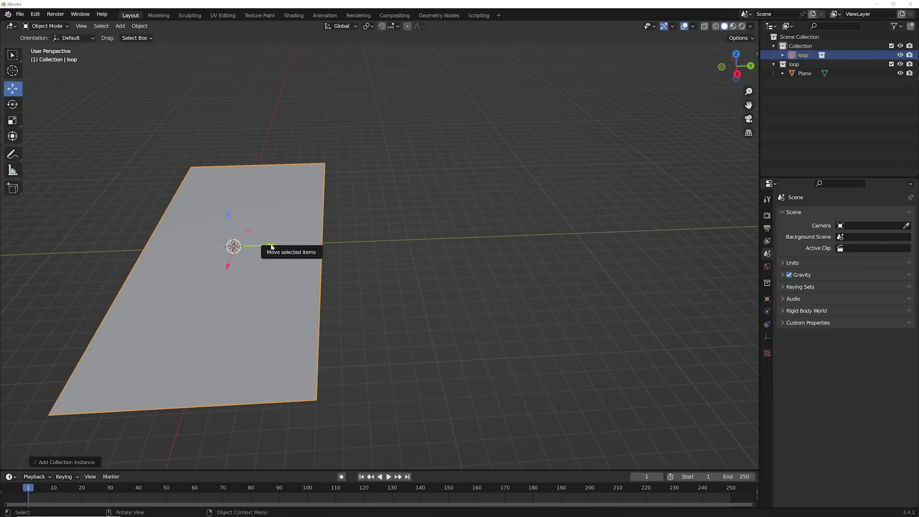
drag(271, 247, 447, 277)
shift+middle_drag(446, 273, 366, 294)
Duplicate the loop instance and move the copy along Y to the free end of the row.
key(shift+d)
right_click(331, 243)
drag(331, 243, 503, 253)
Select both loop instances, duplicate them and move the pair along Y to continue the row.
drag(593, 187, 283, 305)
drag(382, 312, 381, 312)
scroll(411, 287, down, 3)
shift+middle_drag(460, 248, 351, 275)
key(shift+d)
right_click(352, 275)
drag(306, 266, 501, 258)
Select all four loop instances, duplicate them and place the copies edge to edge along Y.
drag(601, 207, 236, 314)
shift+middle_drag(361, 314, 253, 335)
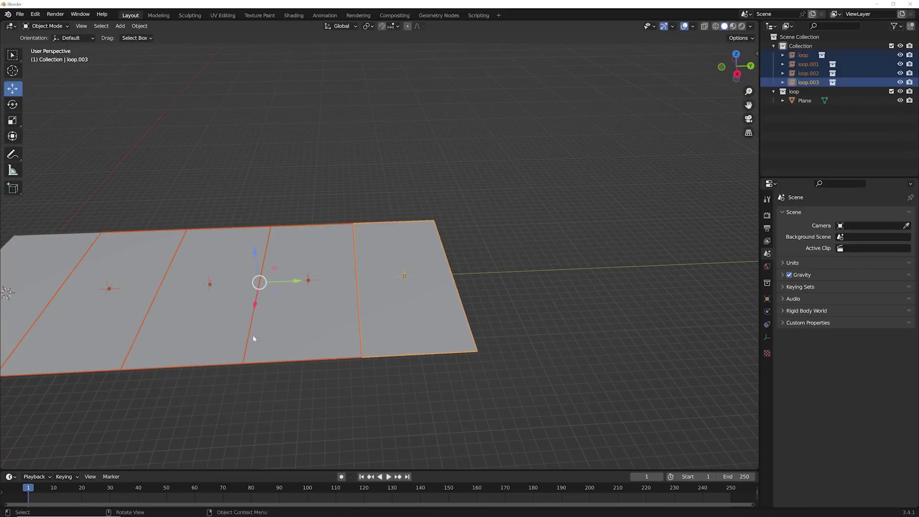
key(shift+d)
right_click(254, 333)
ctrl+drag(295, 282, 670, 265)
scroll(622, 285, down, 4)
shift+middle_drag(595, 291, 403, 295)
Duplicate the last four loop instances again and move them along Y to extend the strip.
key(shift+d)
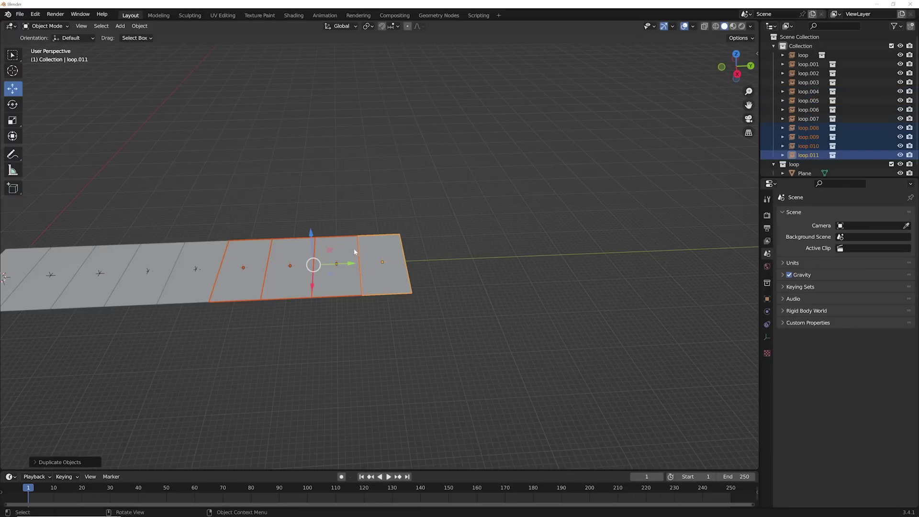
click(425, 294)
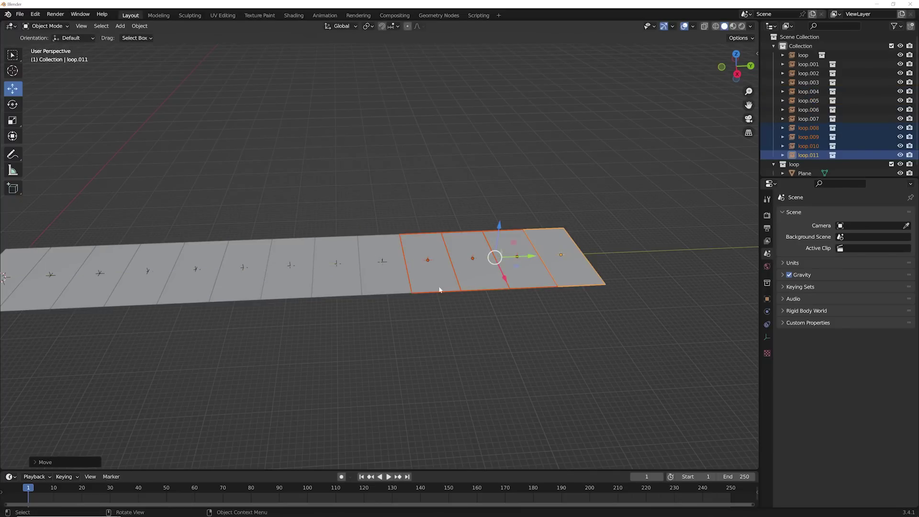
middle_drag(425, 295, 284, 296)
Switch to the front view and add a camera at the origin facing along the strip.
key(grave)
click(231, 269)
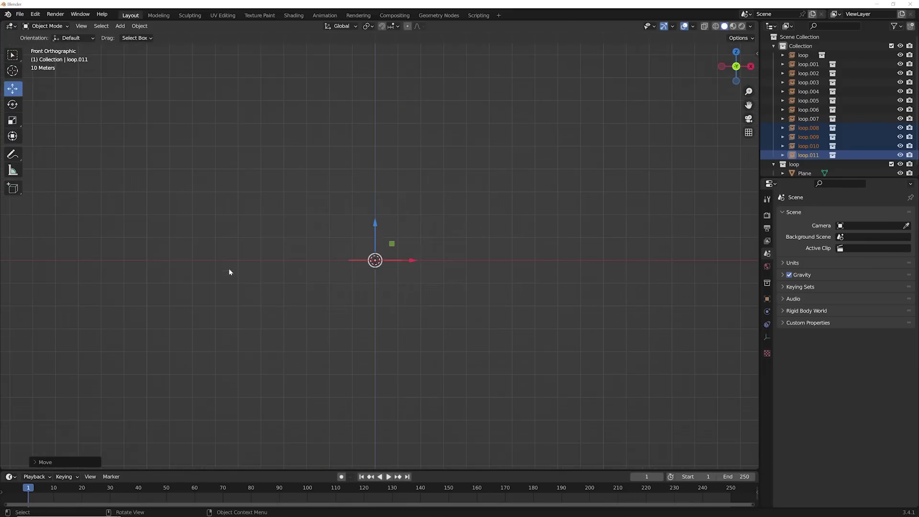
scroll(389, 322, up, 8)
key(shift+a)
mouse_move(368, 238)
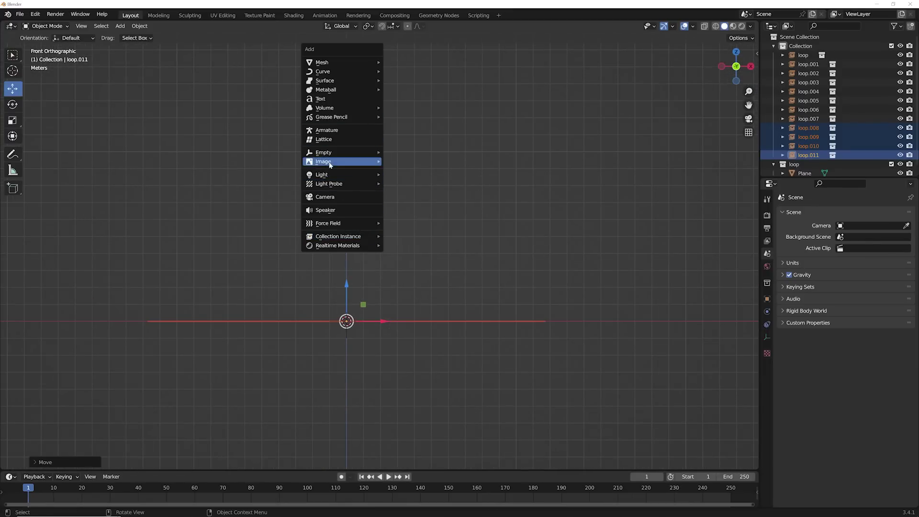
click(335, 196)
middle_drag(349, 215, 331, 314)
scroll(222, 367, down, 2)
shift+middle_drag(222, 367, 401, 216)
Raise the camera about 0.37 m above the plane and move it back along Y to -5 m.
key(KP_Decimal)
scroll(311, 278, down, 8)
drag(380, 216, 384, 205)
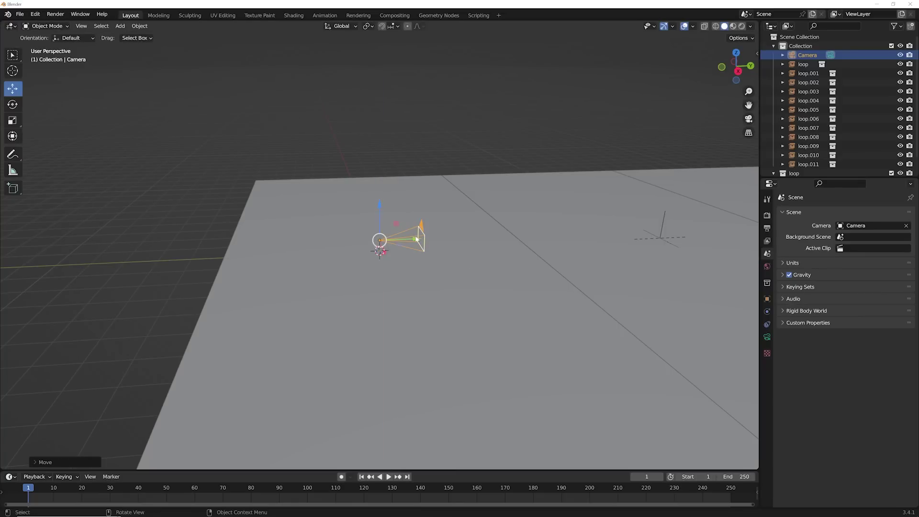
drag(415, 240, 225, 248)
key(ctrl+z)
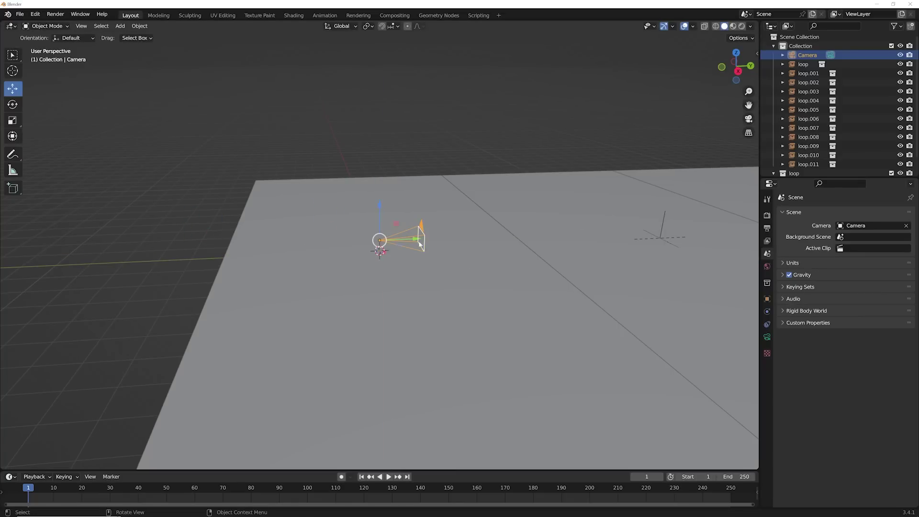
drag(418, 244, 264, 246)
click(767, 298)
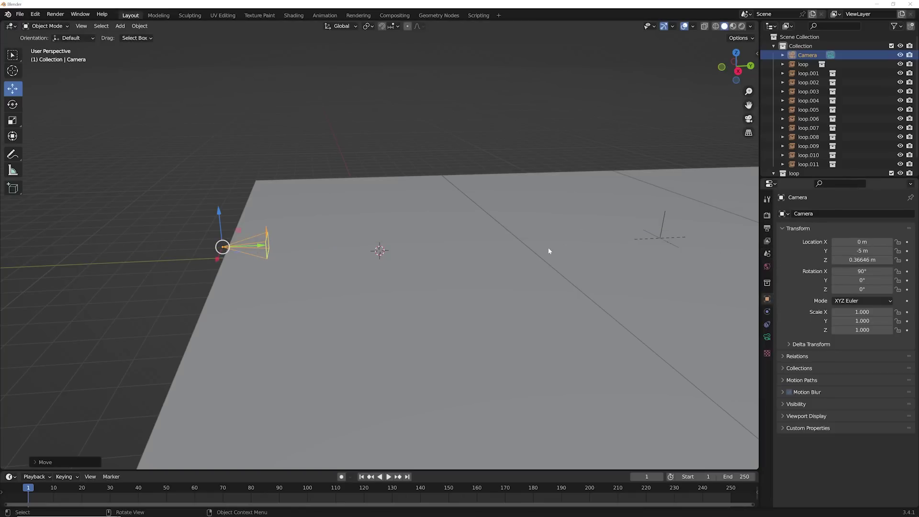
Look through the camera and set its focal length to 21.1 mm.
key(KP_0)
click(452, 319)
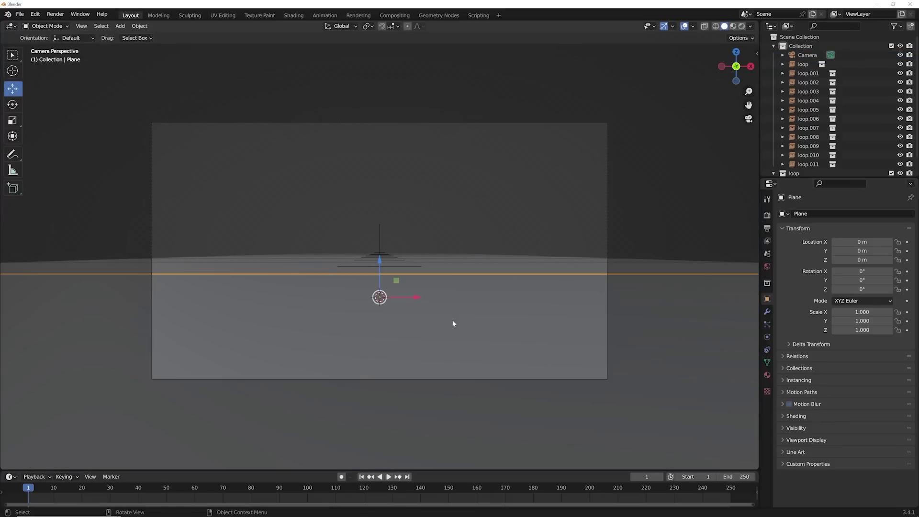
click(808, 55)
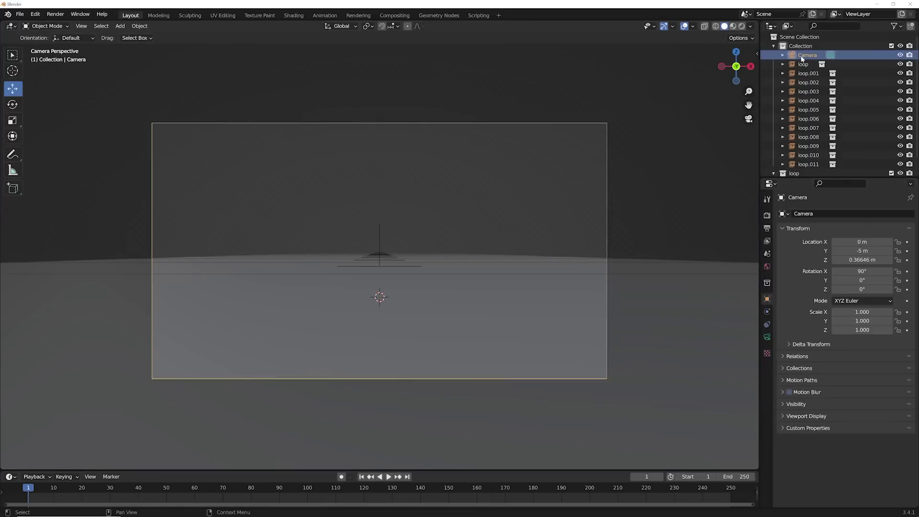
click(767, 337)
drag(869, 260, 797, 261)
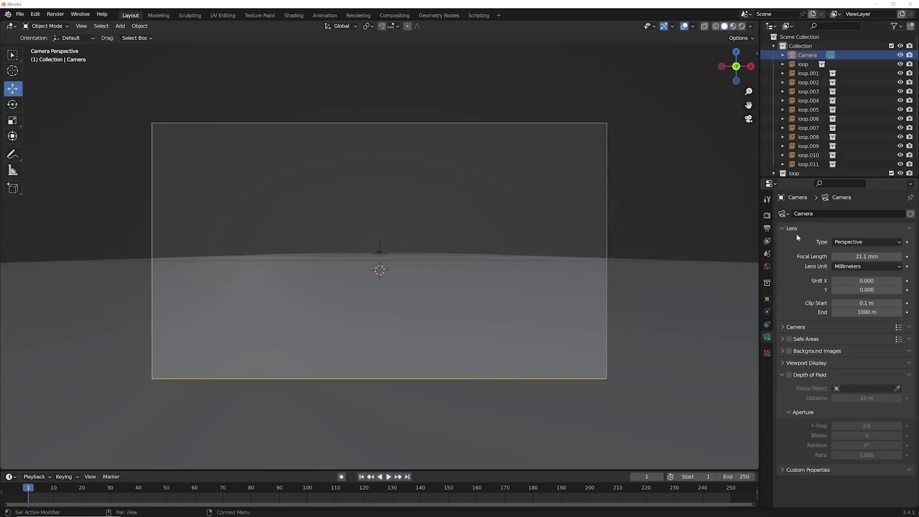
Switch to the Shading workspace and set the render engine to Eevee.
click(293, 15)
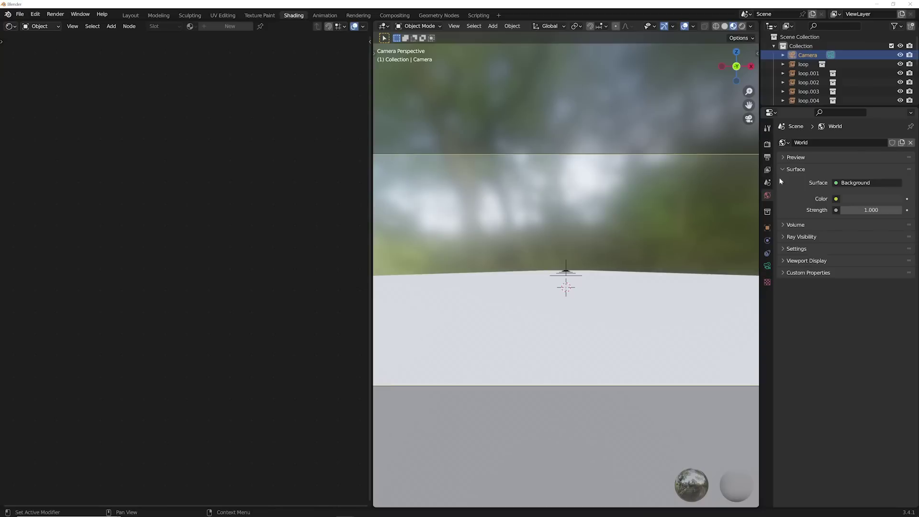
click(766, 144)
click(849, 143)
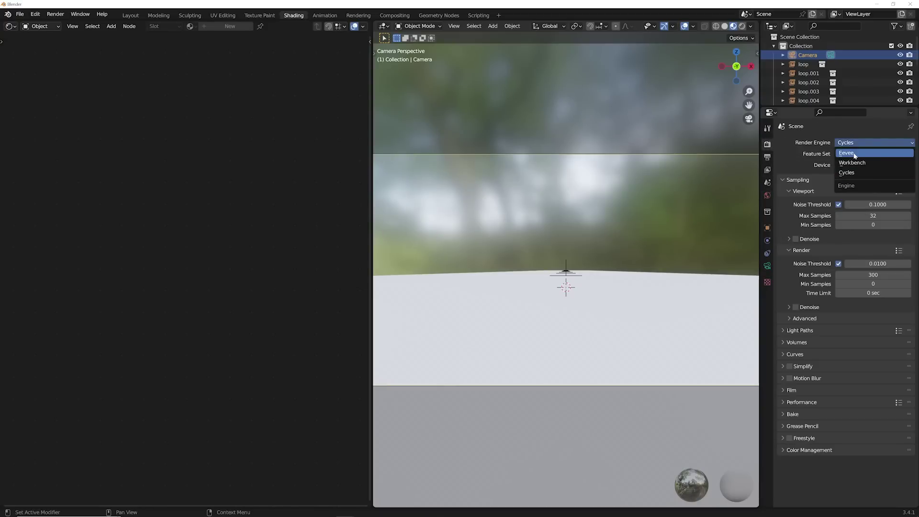
click(846, 152)
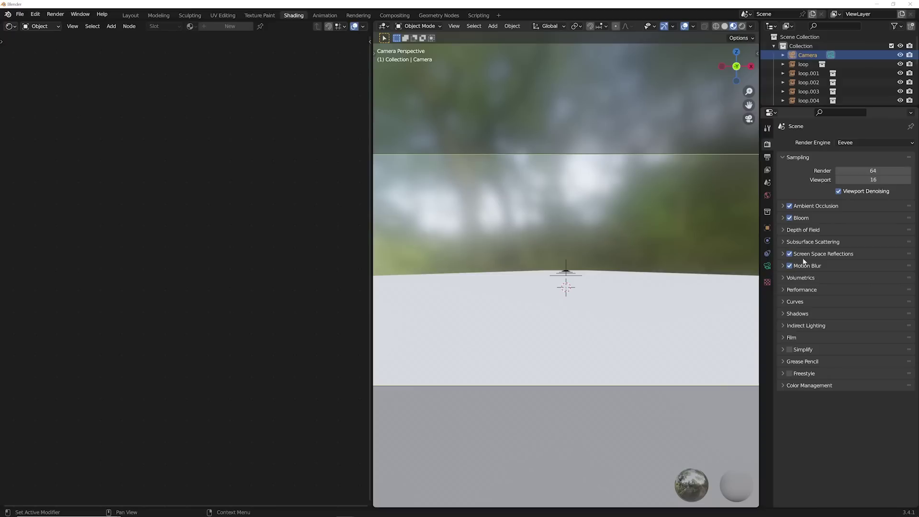
Set the world background color to black.
click(766, 195)
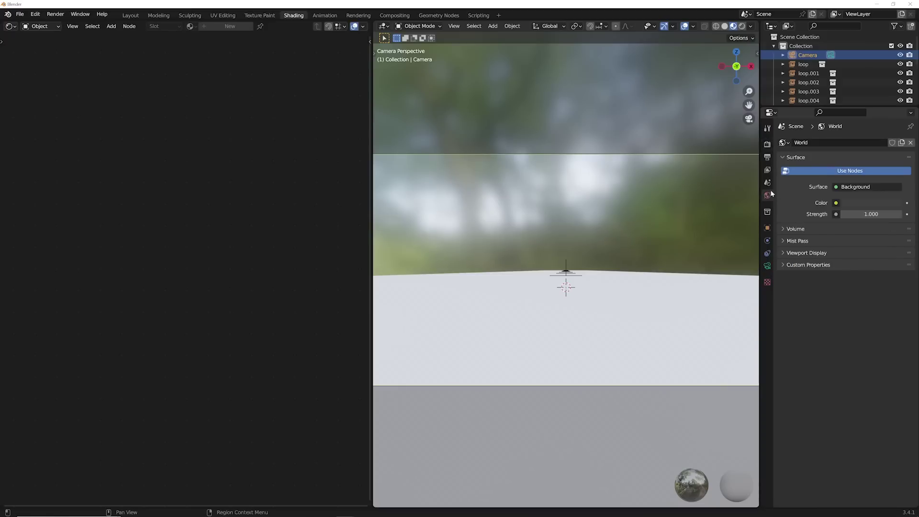
click(886, 201)
drag(895, 121, 895, 141)
Create a new material on the original plane and set its blend mode to Alpha Blend.
click(624, 327)
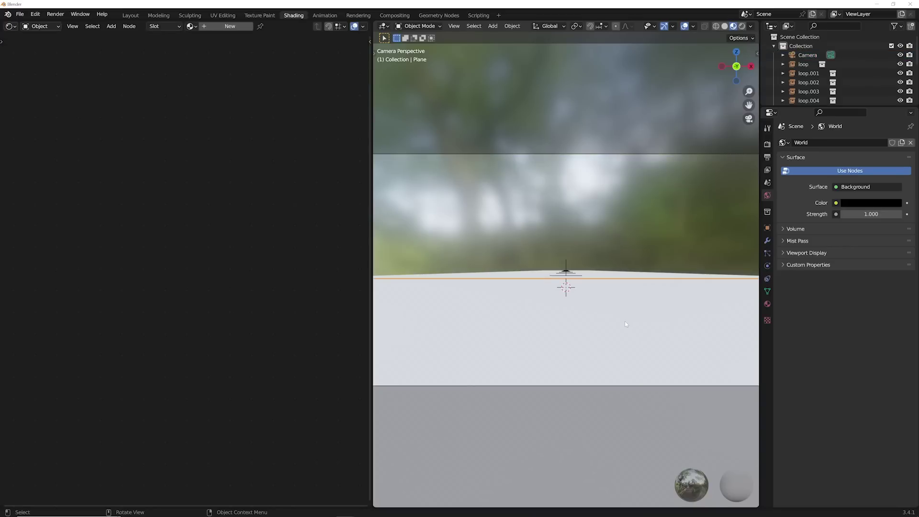
scroll(797, 79, down, 5)
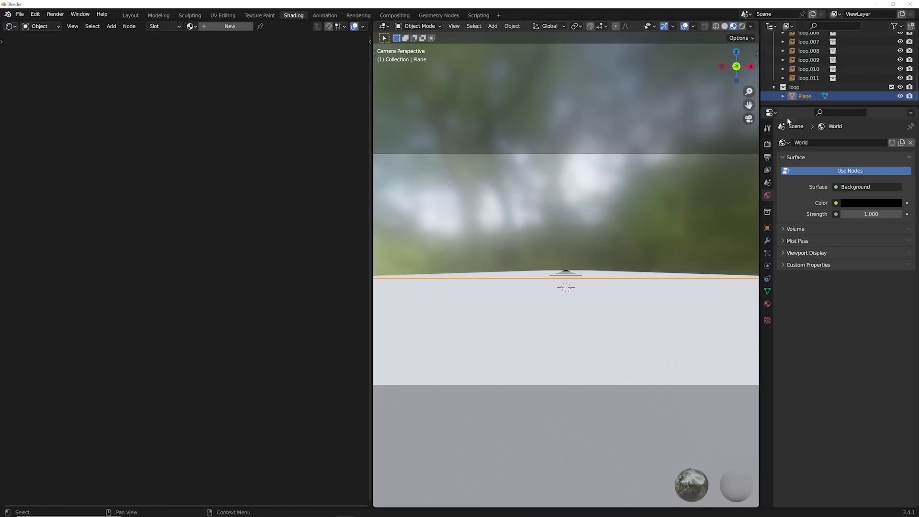
click(767, 305)
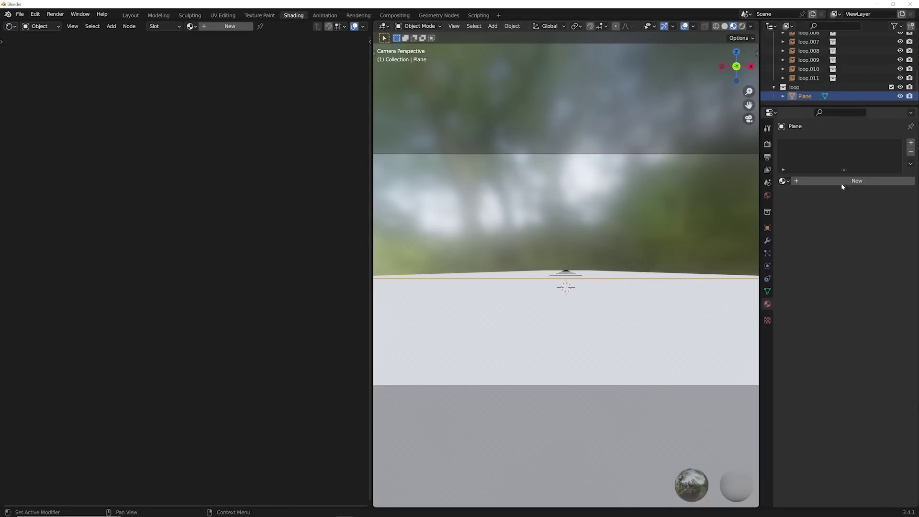
click(841, 181)
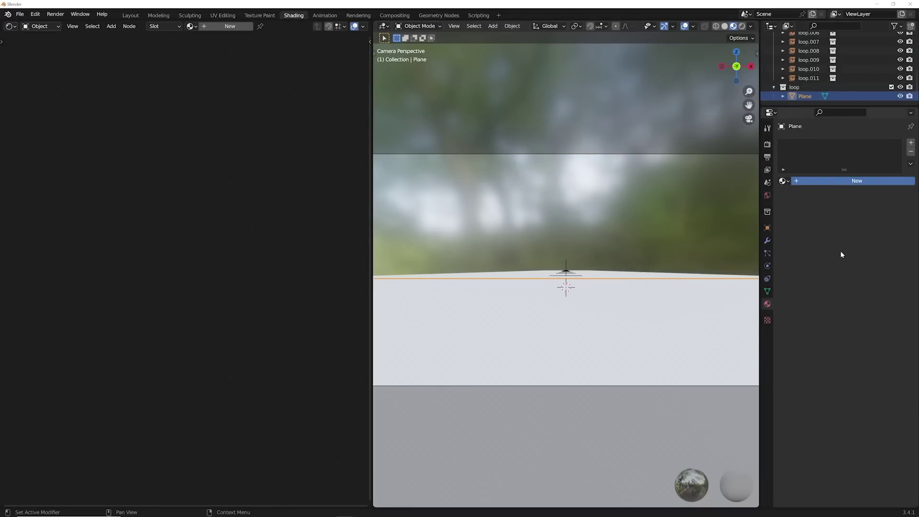
scroll(847, 282, down, 10)
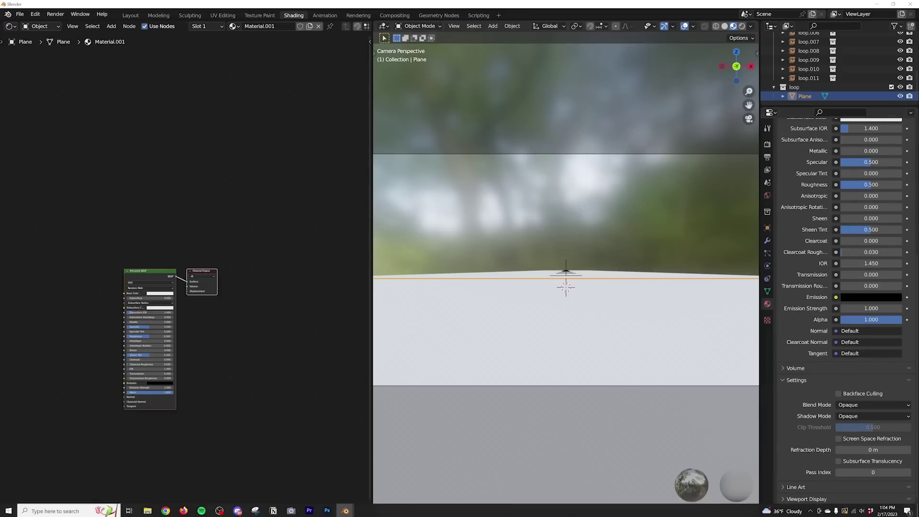
click(849, 406)
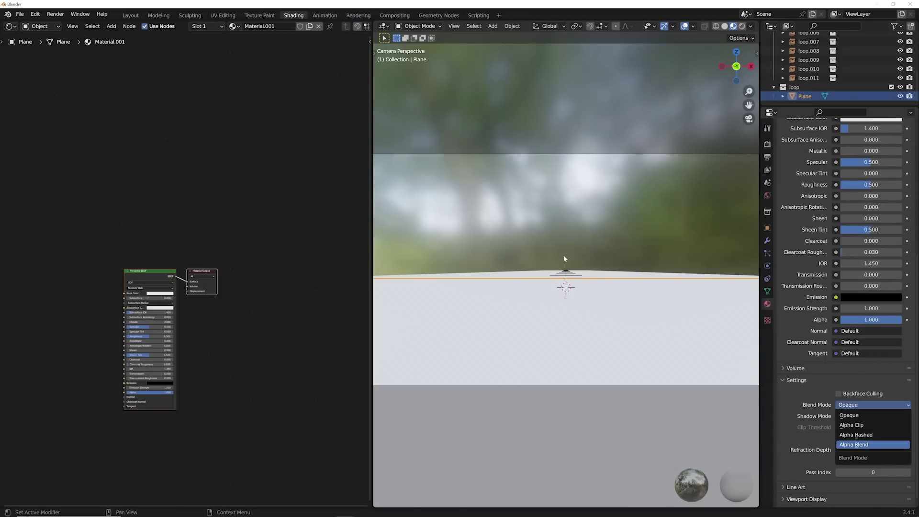
key(Return)
Replace the material's Principled BSDF with a Mix Shader feeding the Material Output's Surface.
key(Home)
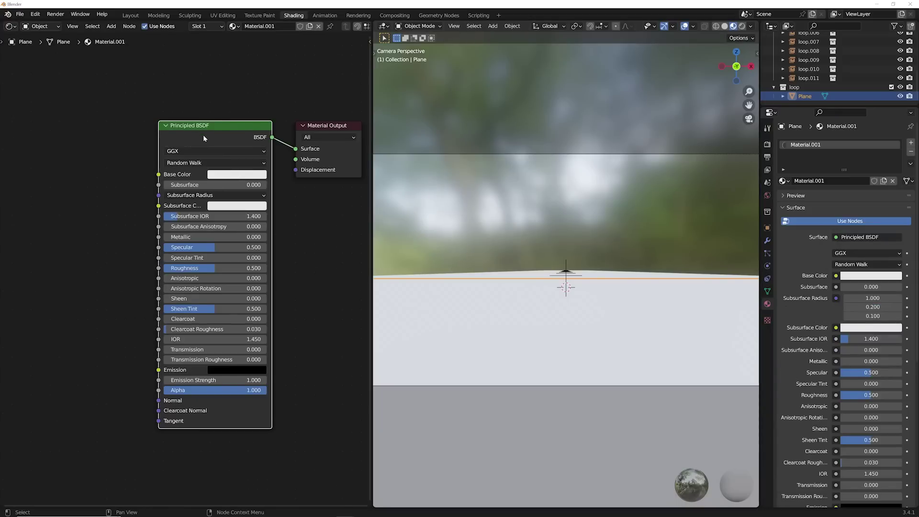
key(x)
key(shift+a)
text(mix)
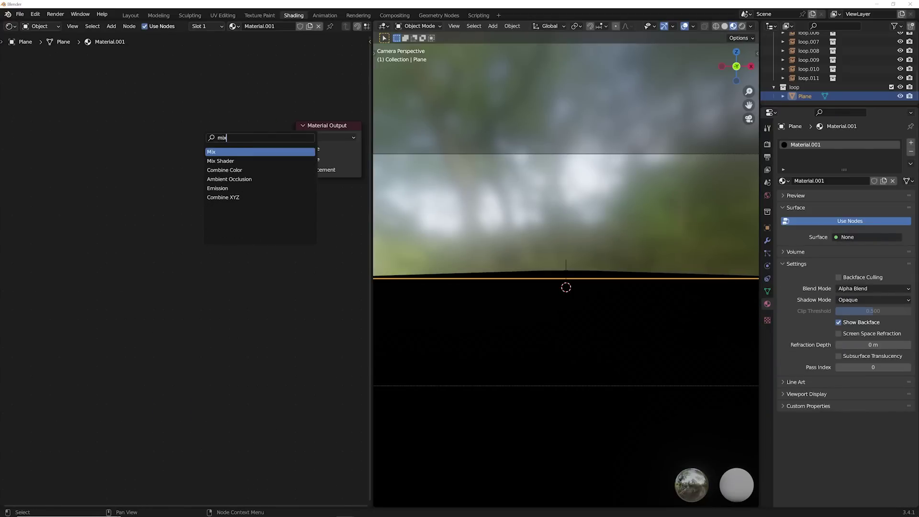
key(Down)
key(Return)
drag(229, 136, 303, 152)
drag(196, 125, 227, 135)
Add an Emission node below and before the Mix Shader.
key(shift+a)
click(194, 102)
text(em)
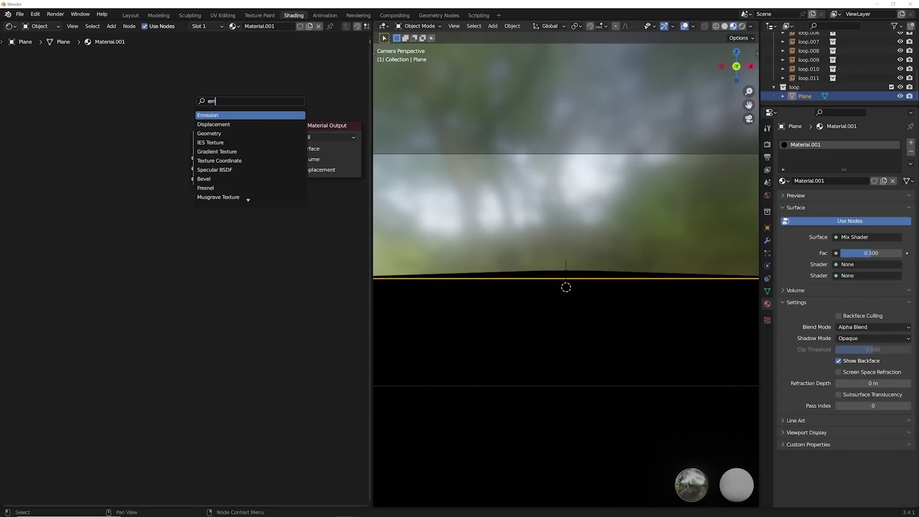
key(Return)
click(122, 238)
Add a Transparent BSDF, then connect it to the Mix Shader's first shader input and the Emission to the second.
key(shift+a)
click(142, 90)
text(mix)
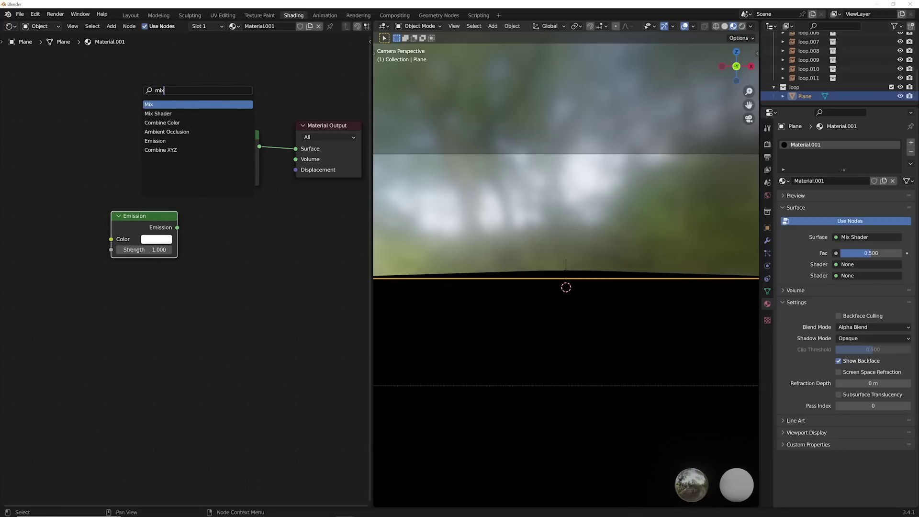
key(BackSpace)
key(BackSpace)
key(BackSpace)
text(tra)
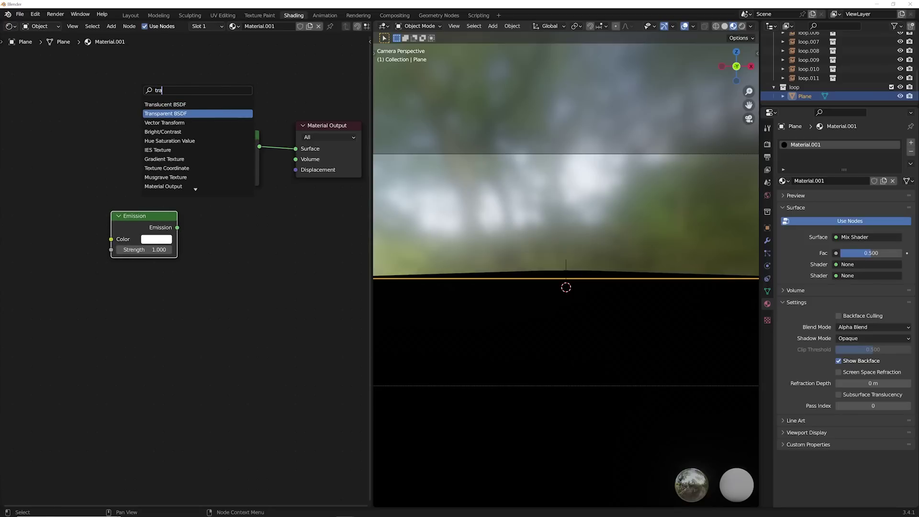
click(168, 114)
click(108, 142)
drag(169, 223, 194, 179)
drag(148, 126, 193, 168)
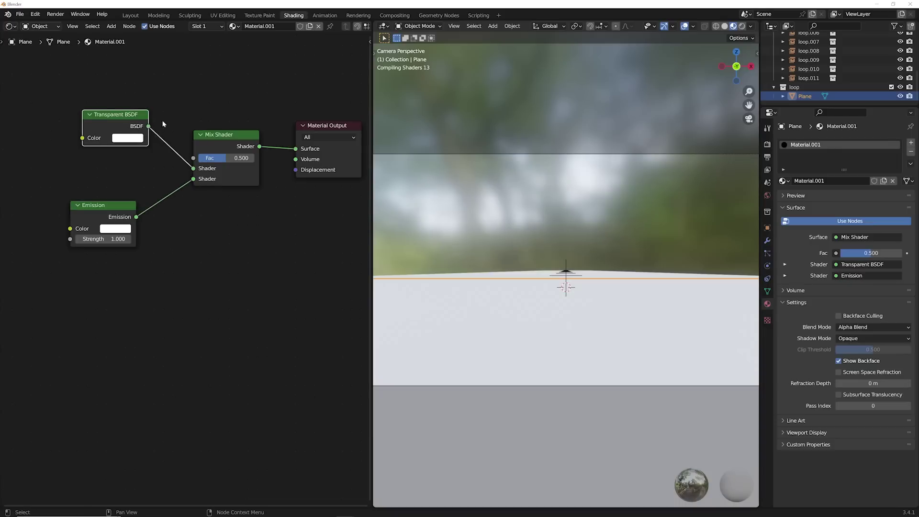
Make room above the shader nodes and add a ColorRamp with its Color output driving the Mix Shader's Fac.
middle_drag(162, 123, 170, 169)
drag(235, 211, 238, 94)
middle_drag(239, 94, 238, 242)
key(shift+a)
click(121, 89)
text(col)
key(Return)
click(50, 165)
drag(161, 175, 205, 234)
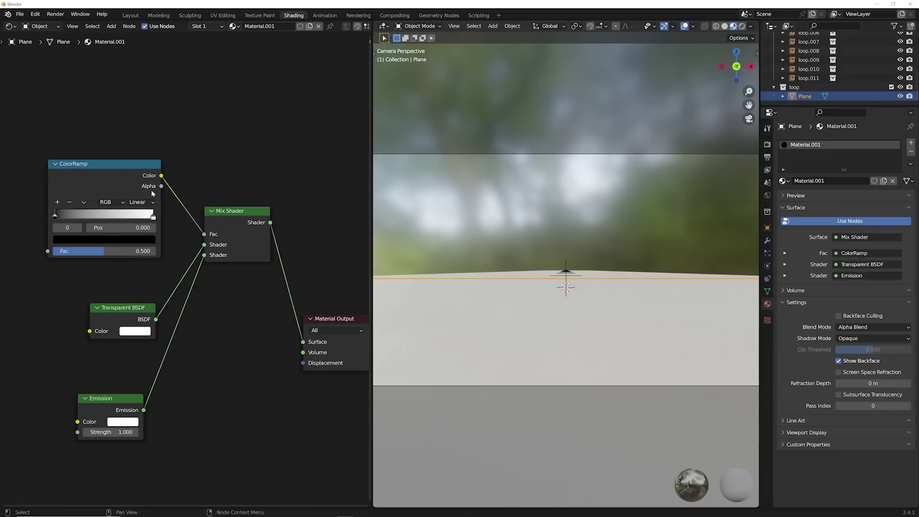
Set the ColorRamp's interpolation to Constant and move its white stop to about 0.536.
click(142, 203)
click(155, 254)
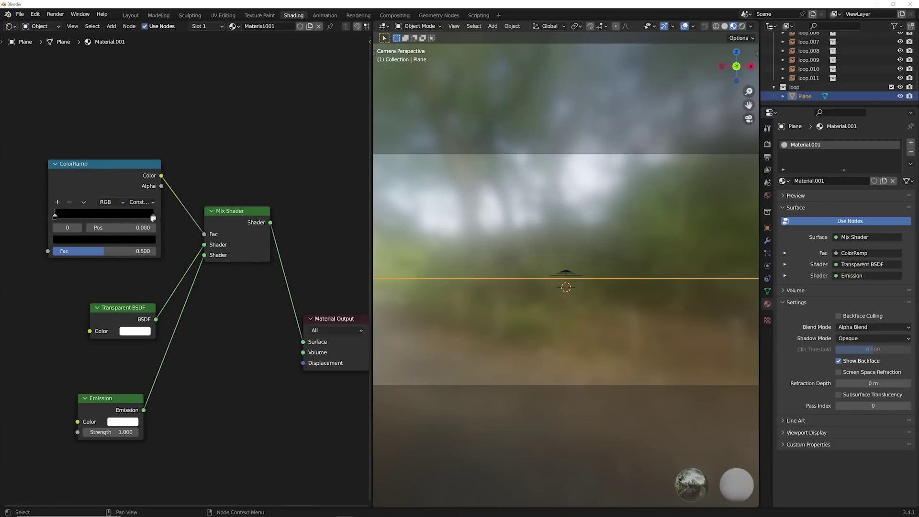
click(146, 217)
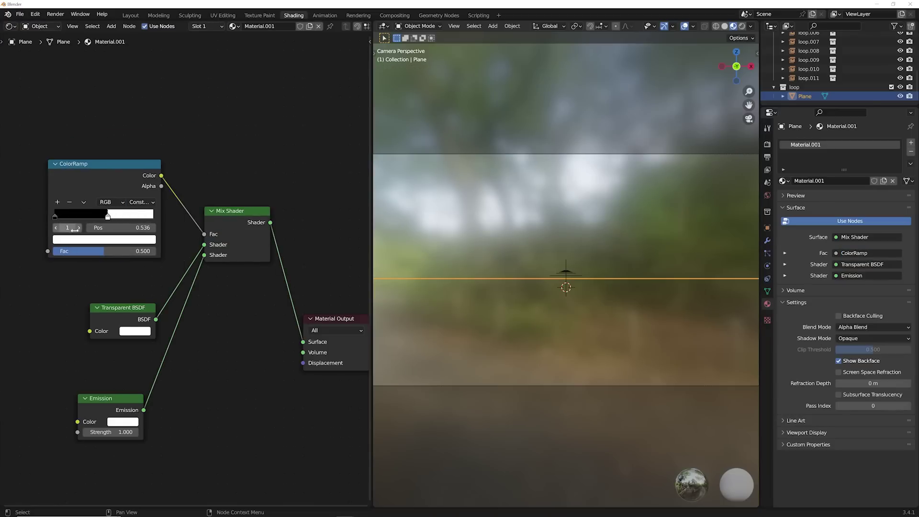
Add a Brick Texture node in front of the ColorRamp.
middle_drag(72, 229, 207, 228)
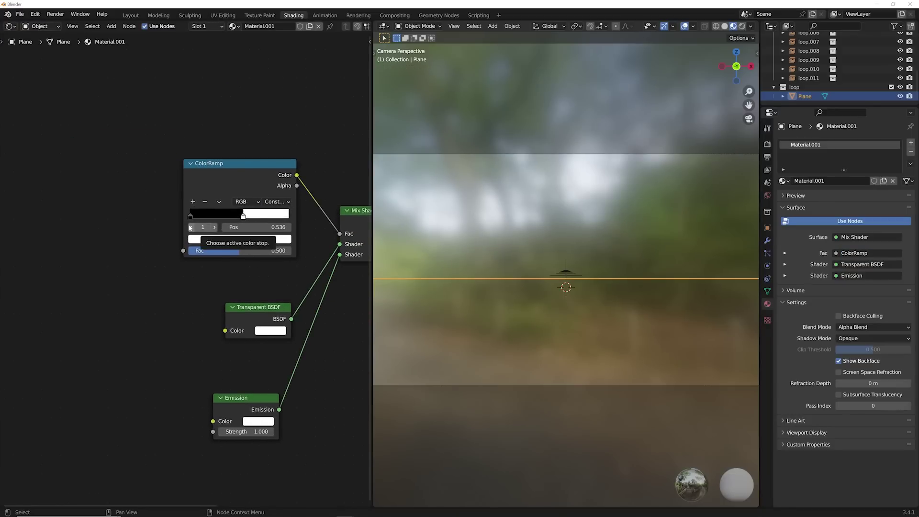
key(shift+a)
click(154, 169)
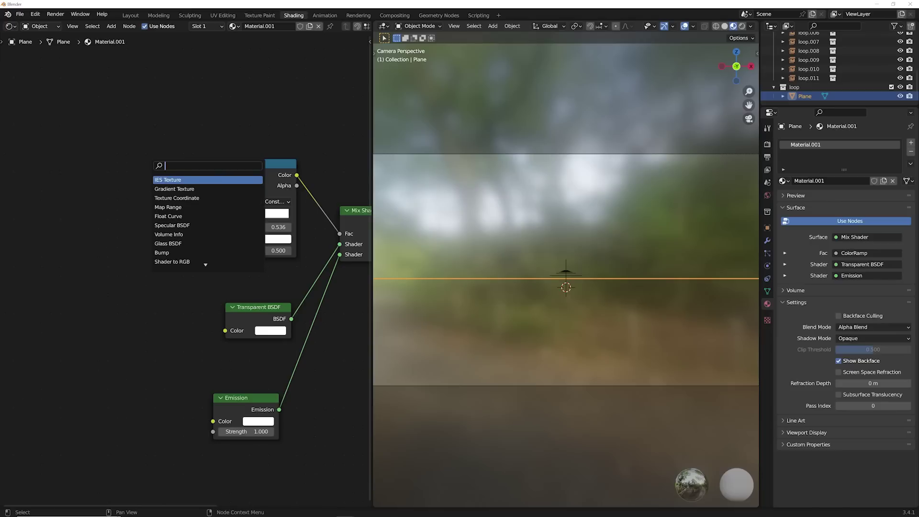
text(br)
key(Return)
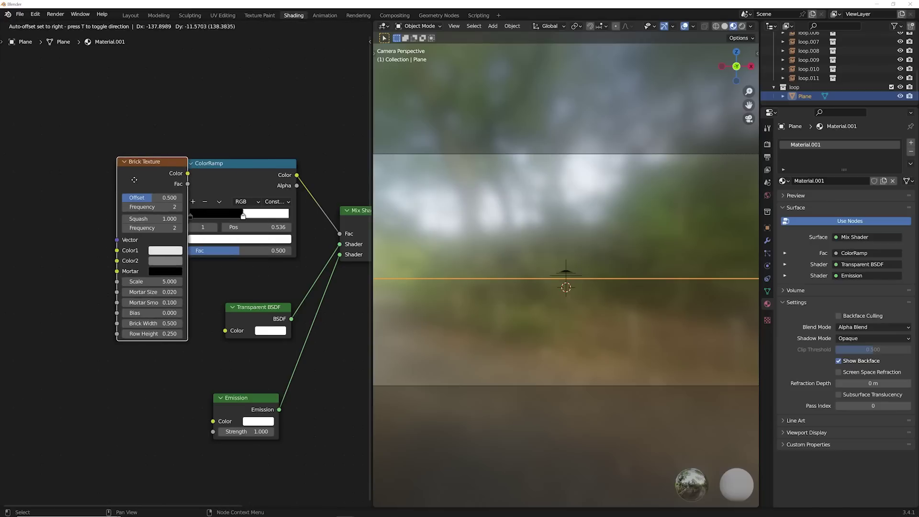
click(115, 179)
Check in the add-on preferences that Node Wrangler is enabled, searching for "node".
click(36, 14)
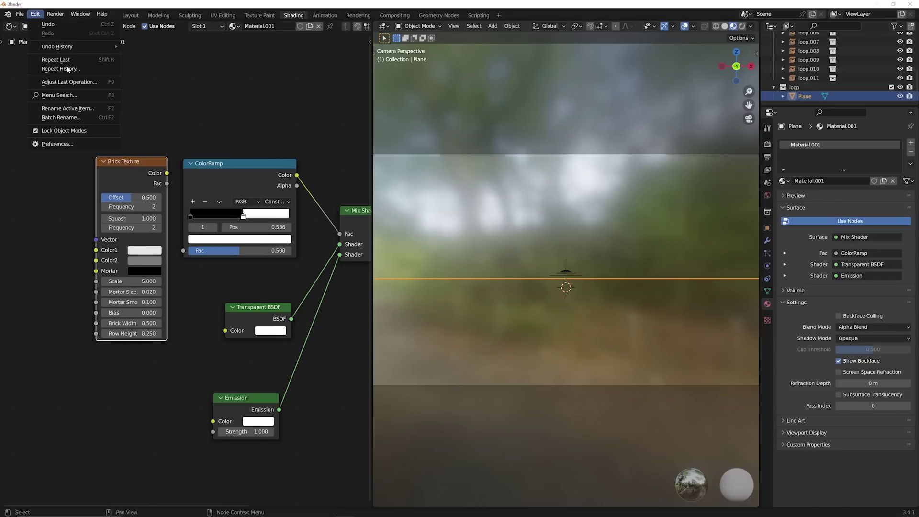
click(69, 144)
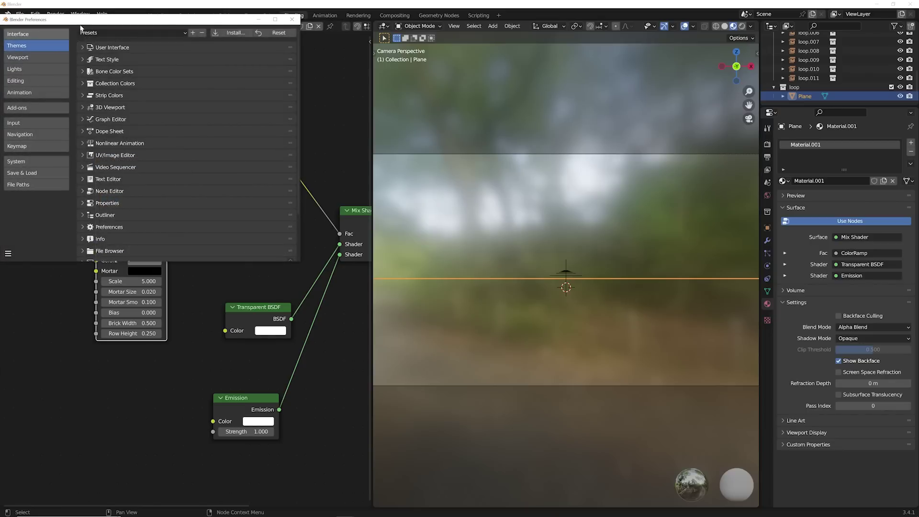
click(17, 106)
click(228, 43)
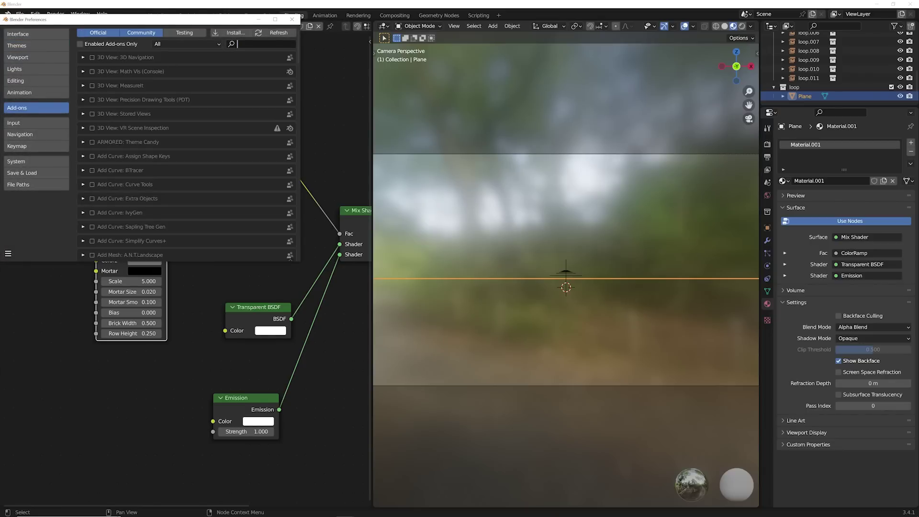
text(node)
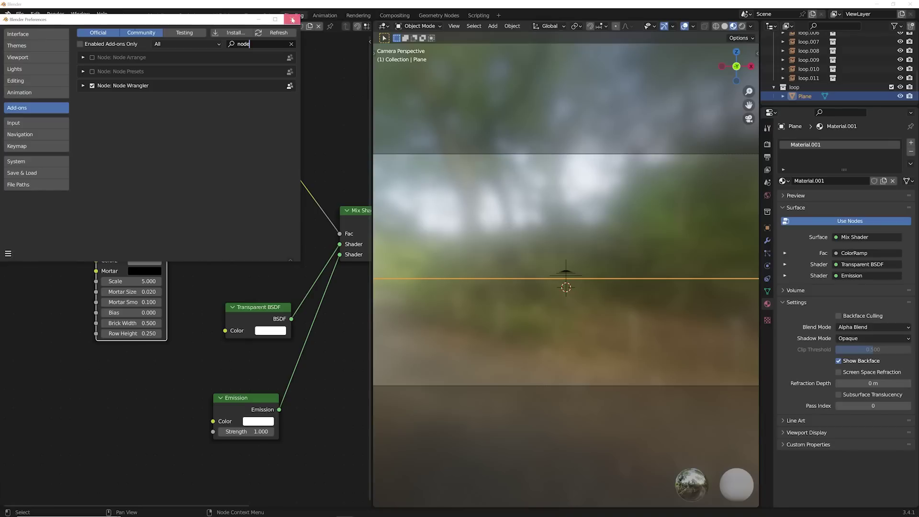
click(292, 19)
Give the Brick Texture a Texture Coordinate and Mapping setup, with the Object output feeding the Mapping's Vector.
scroll(129, 195, down, 2)
middle_drag(129, 195, 173, 193)
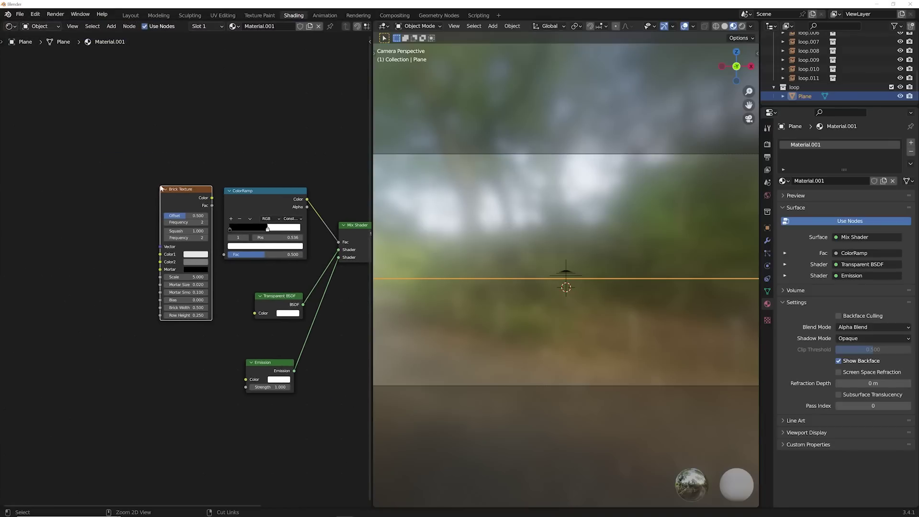
key(ctrl+t)
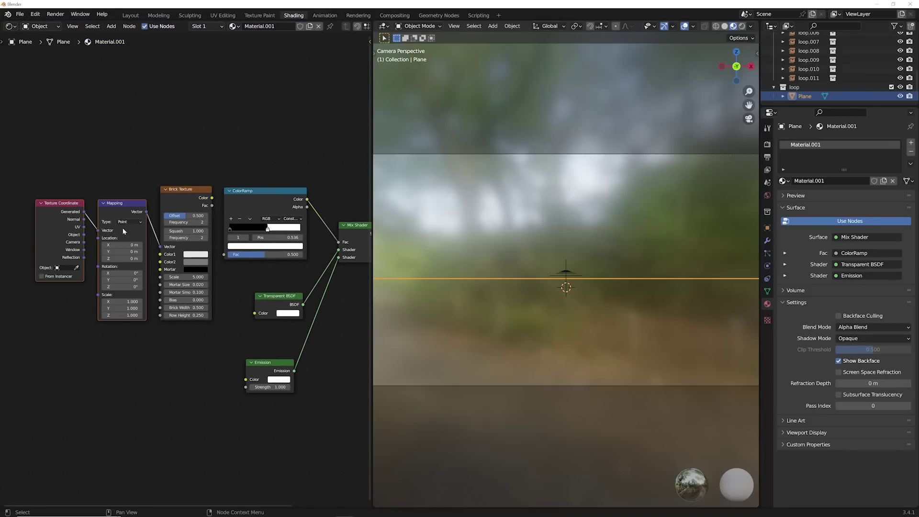
drag(85, 235, 105, 191)
drag(101, 234, 99, 231)
Connect the Brick Texture's Color output to the ColorRamp's Fac.
scroll(101, 235, up, 4)
middle_drag(159, 191, 135, 149)
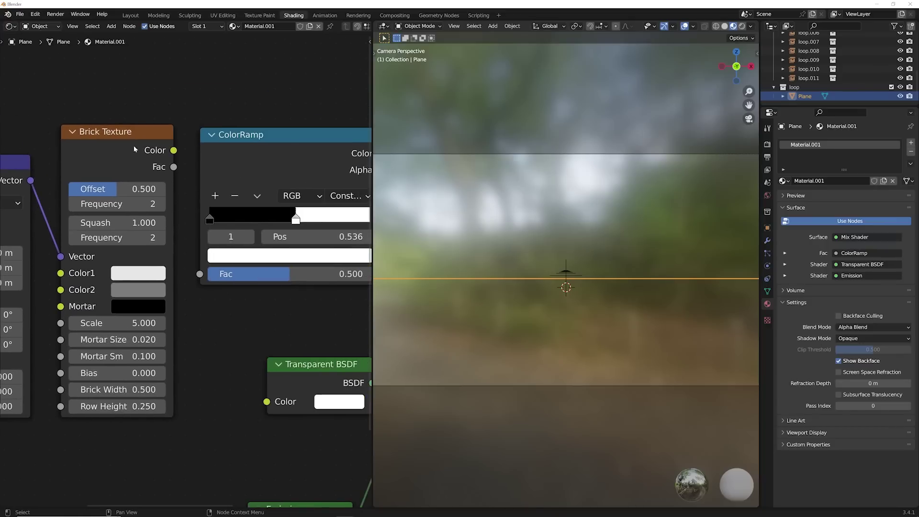
drag(174, 166, 200, 274)
Set the Mapping node's Z rotation to 41.5°.
middle_drag(96, 336, 291, 254)
drag(177, 269, 219, 263)
click(178, 268)
click(198, 283)
middle_drag(184, 266, 87, 279)
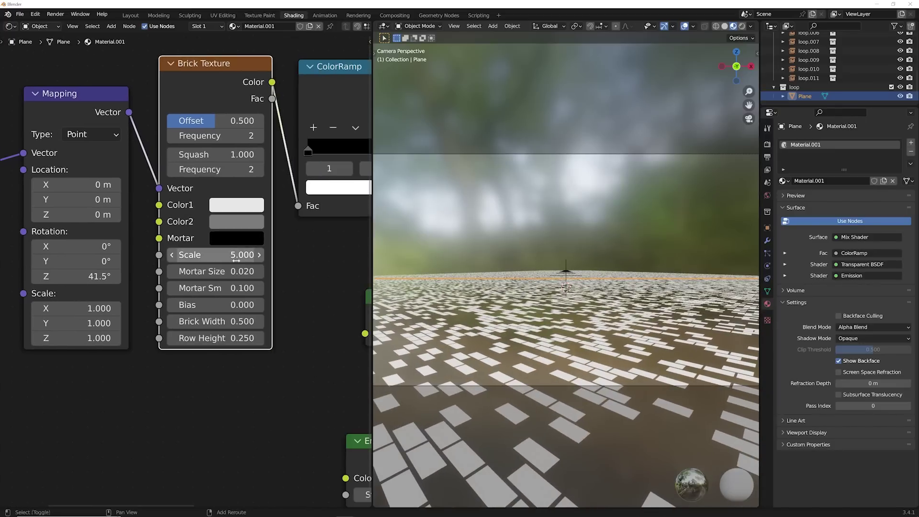
Set the Brick Texture's scale to 0.82, mortar size to 0.1, mortar smooth to 0 and brick width to 1.35.
drag(241, 254, 213, 254)
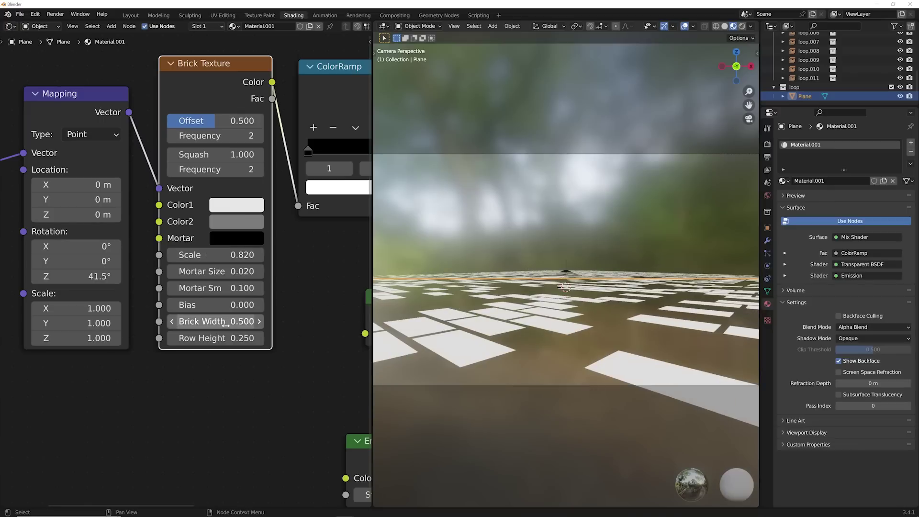
ctrl+scroll(238, 287, down, 1)
drag(240, 286, 256, 271)
ctrl+scroll(239, 271, up, 4)
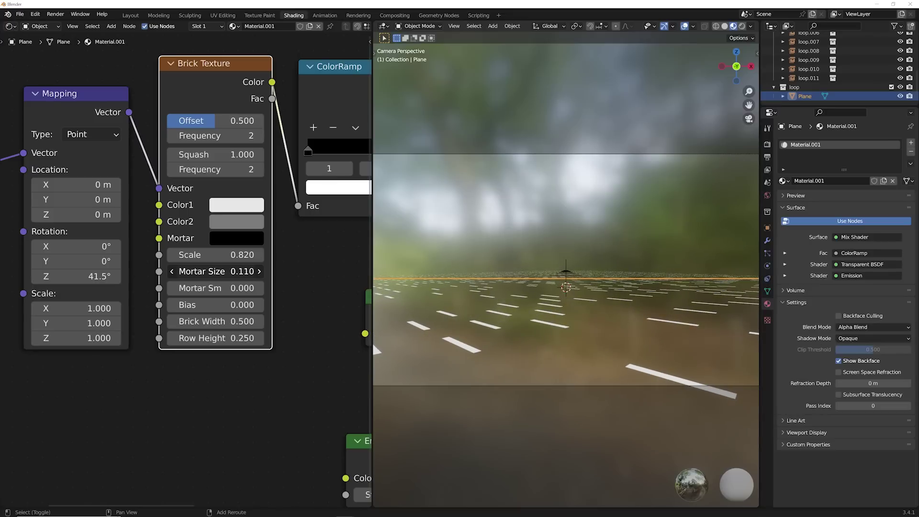
ctrl+scroll(238, 271, down, 1)
shift+drag(231, 321, 271, 322)
Move the ColorRamp's white stop to about 0.373 and switch the viewport to rendered shading.
middle_drag(287, 229, 162, 266)
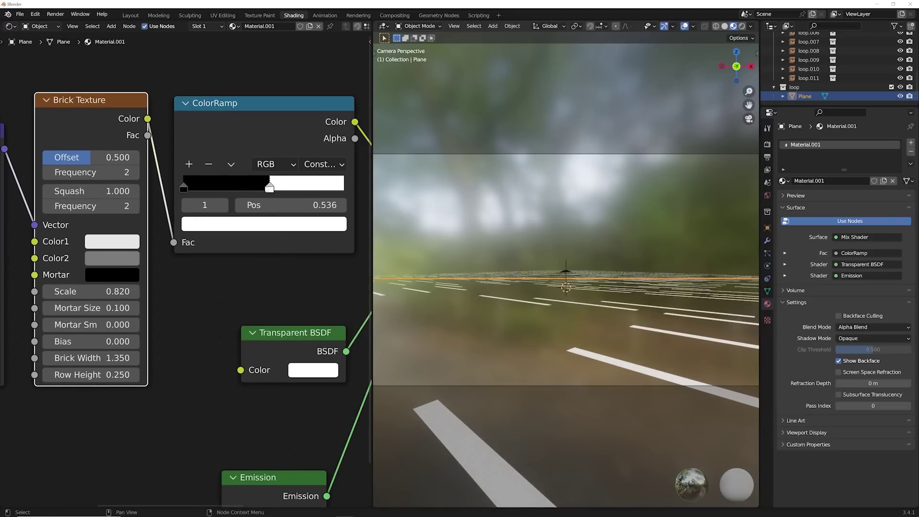
drag(261, 189, 240, 194)
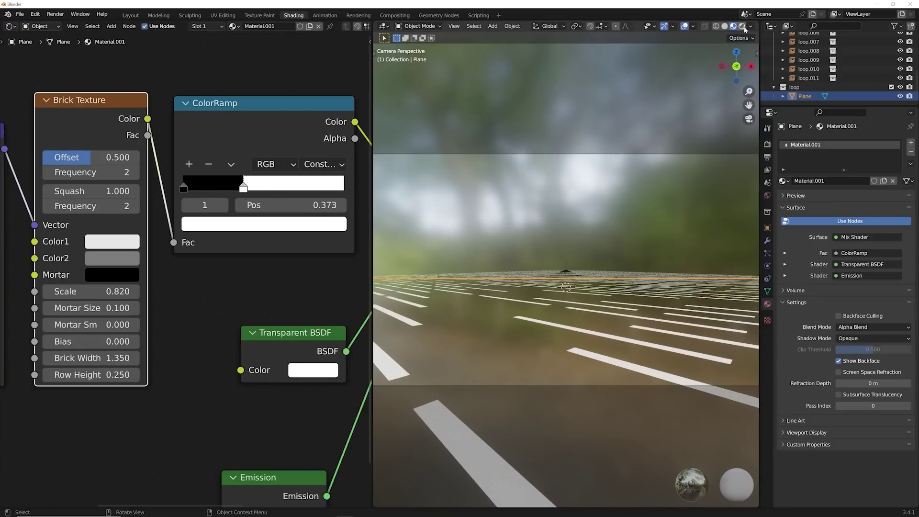
click(741, 26)
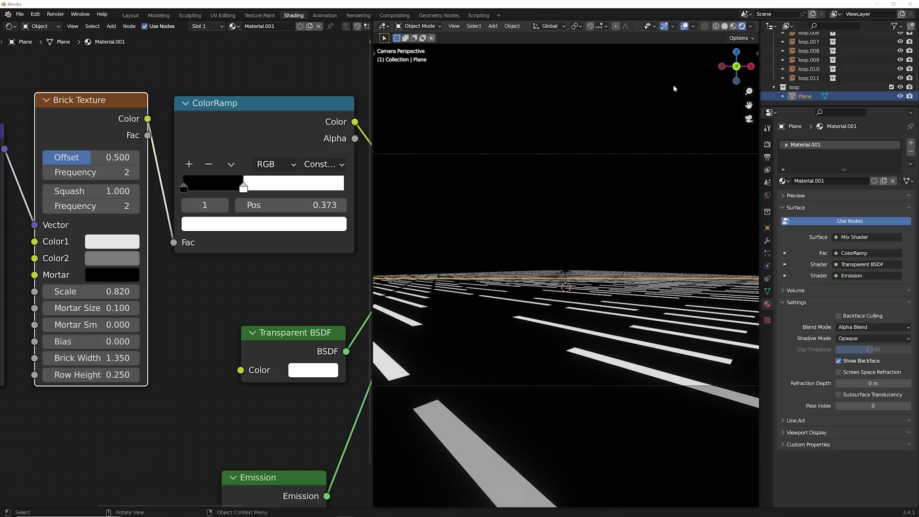
Set the Emission's strength to 14.6 and its color to a light orange-red.
middle_drag(296, 289, 168, 152)
drag(165, 395, 189, 394)
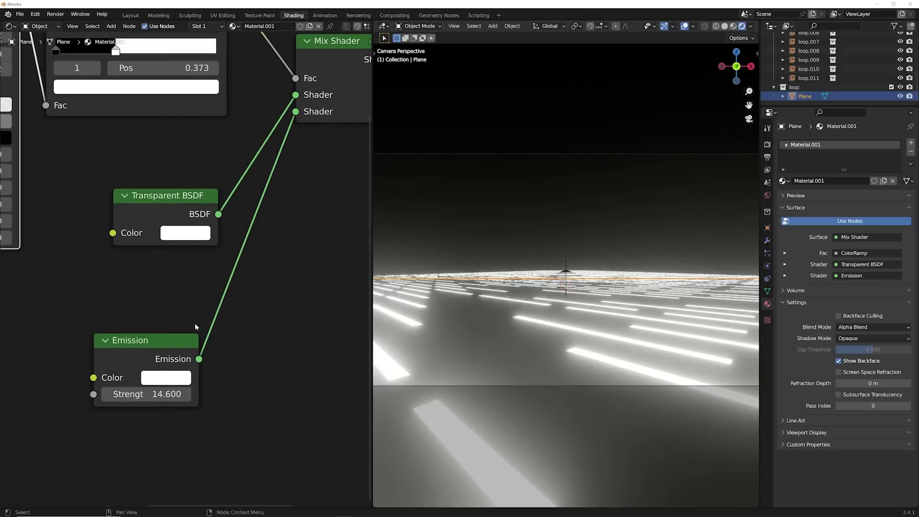
click(157, 378)
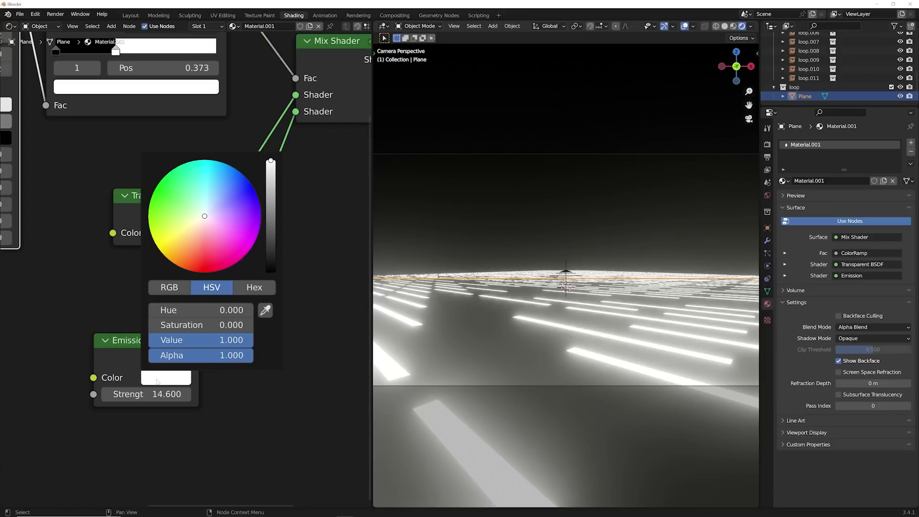
click(197, 254)
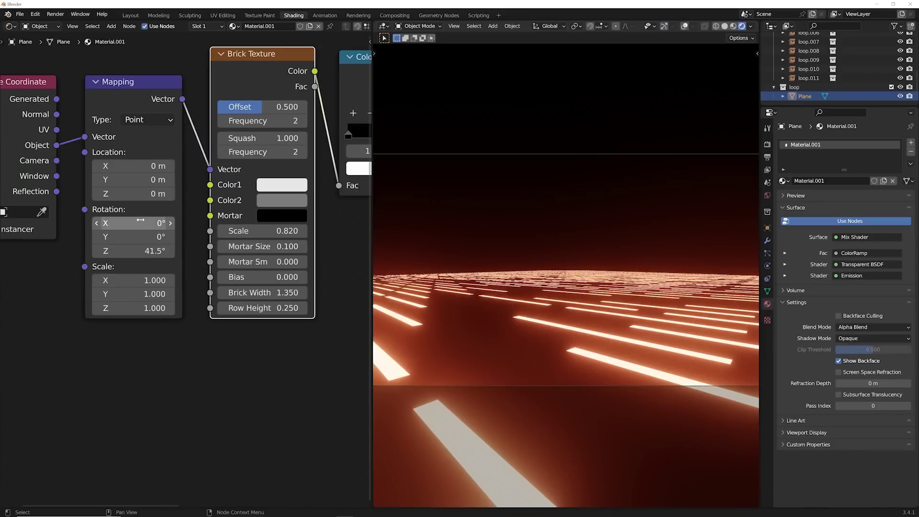
Move the Texture Coordinate and Mapping nodes away from the Brick Texture to open a gap between them.
middle_drag(139, 168, 226, 276)
drag(225, 140, 71, 279)
scroll(71, 280, down, 5)
key(g)
click(108, 278)
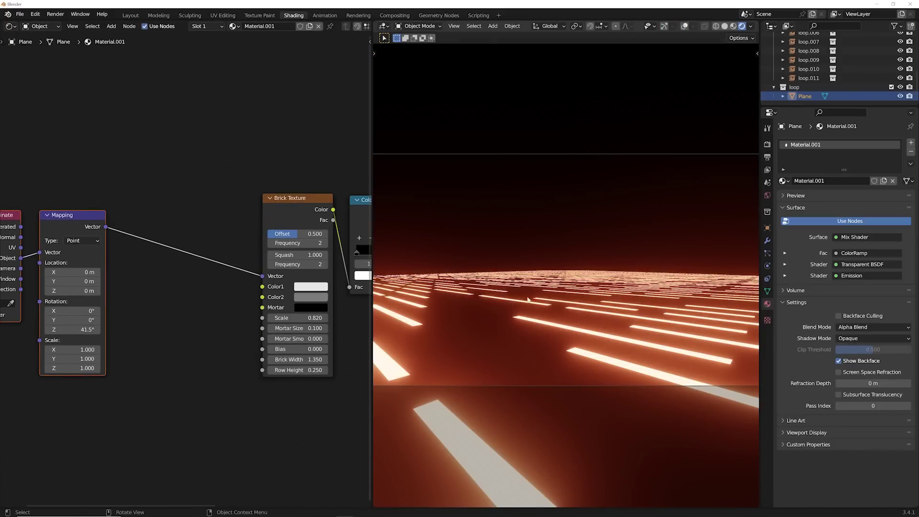
Insert a Voronoi Texture on the link between the Mapping and Brick Texture nodes.
click(228, 185)
key(shift+a)
click(191, 148)
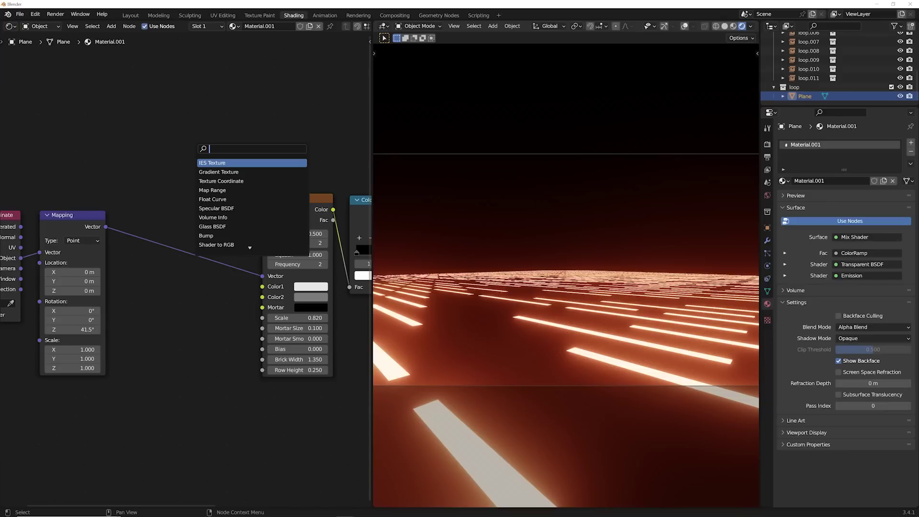
text(vor)
click(214, 163)
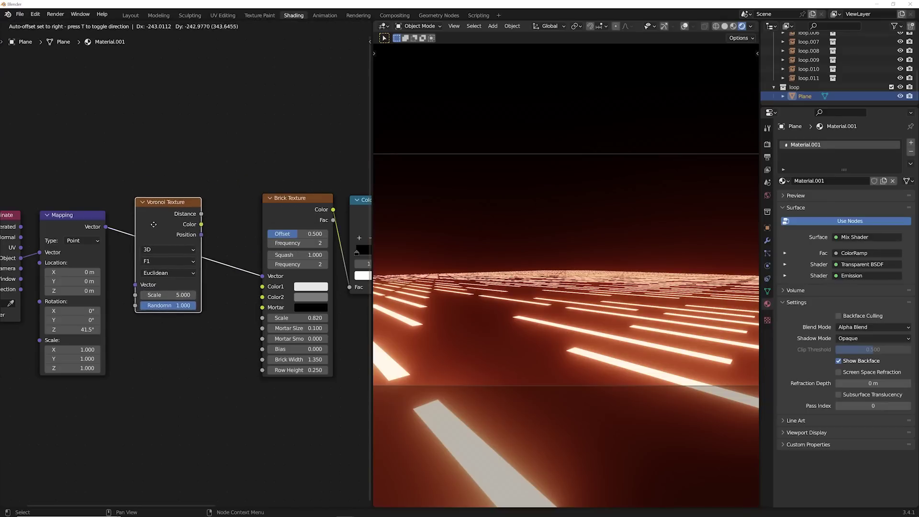
click(153, 226)
Set the Voronoi Texture's feature output to F2, its distance metric to Manhattan and its scale to 0.5.
click(168, 267)
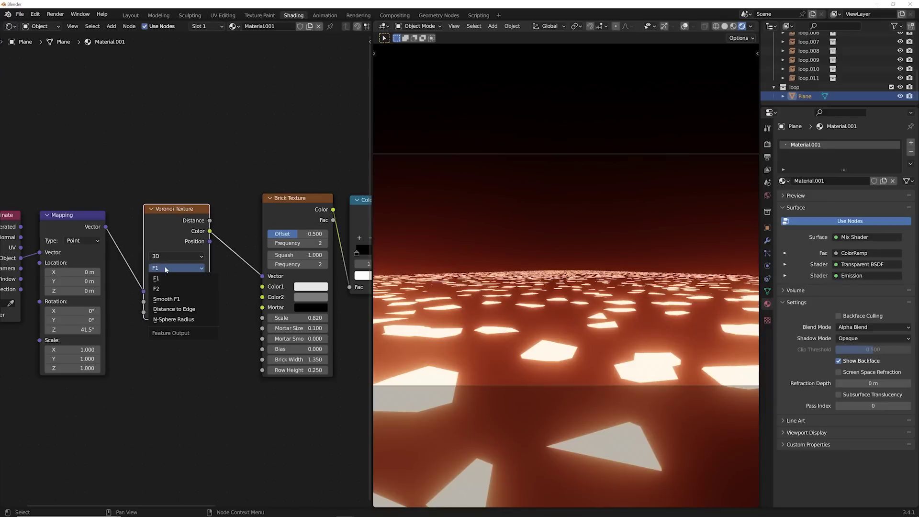
click(165, 284)
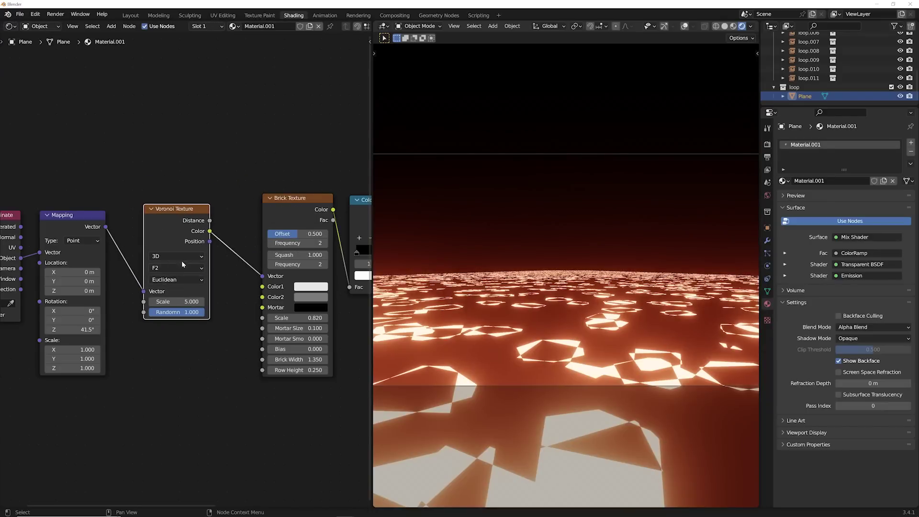
click(176, 280)
click(174, 299)
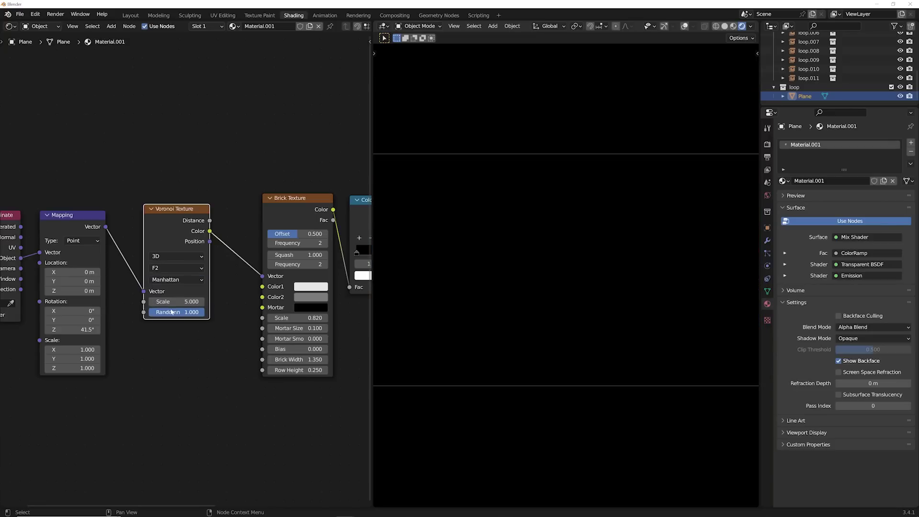
double_click(184, 302)
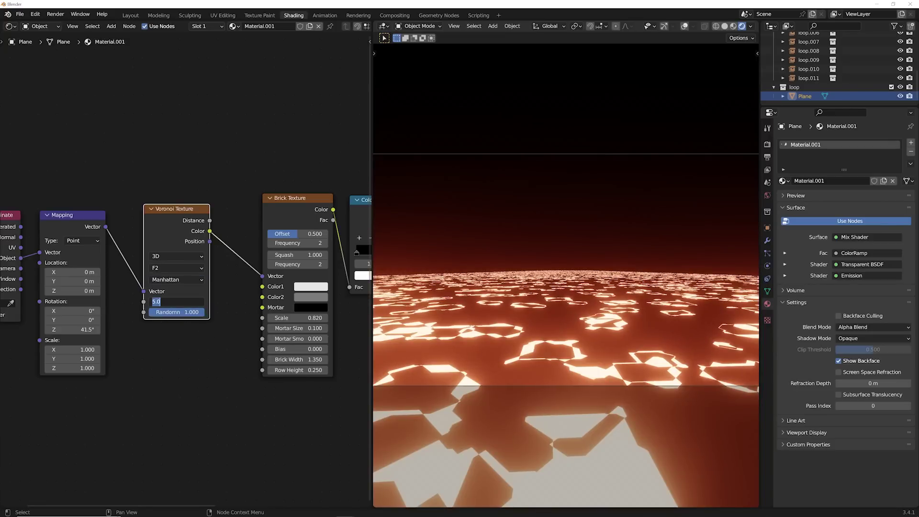
text(0.5)
key(Return)
middle_drag(257, 260, 167, 257)
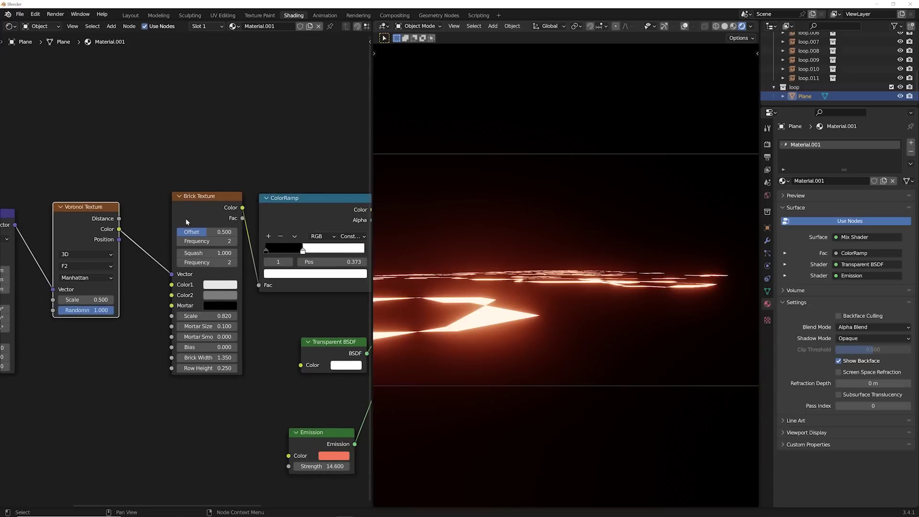
Add a Mix node with the Color data type and insert it between the Voronoi Texture and the Brick Texture.
key(shift+a)
click(181, 128)
text(mix)
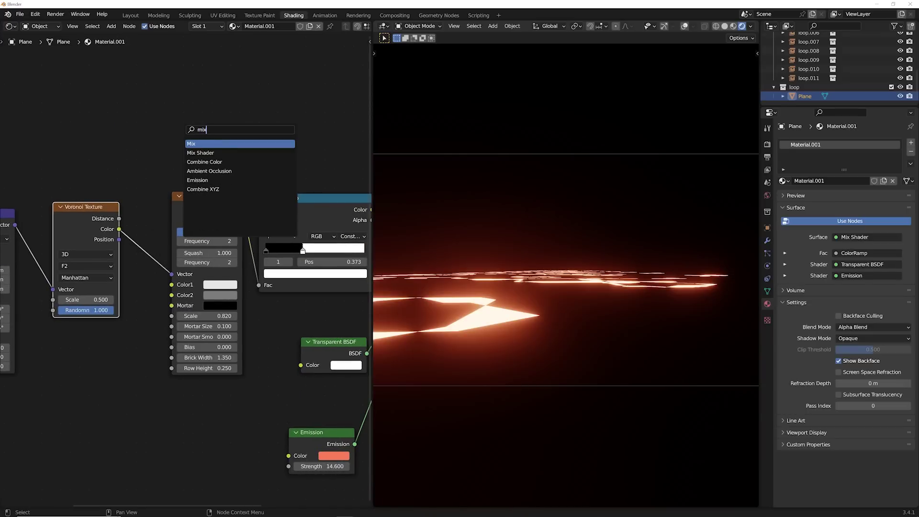
key(Return)
click(169, 125)
click(170, 116)
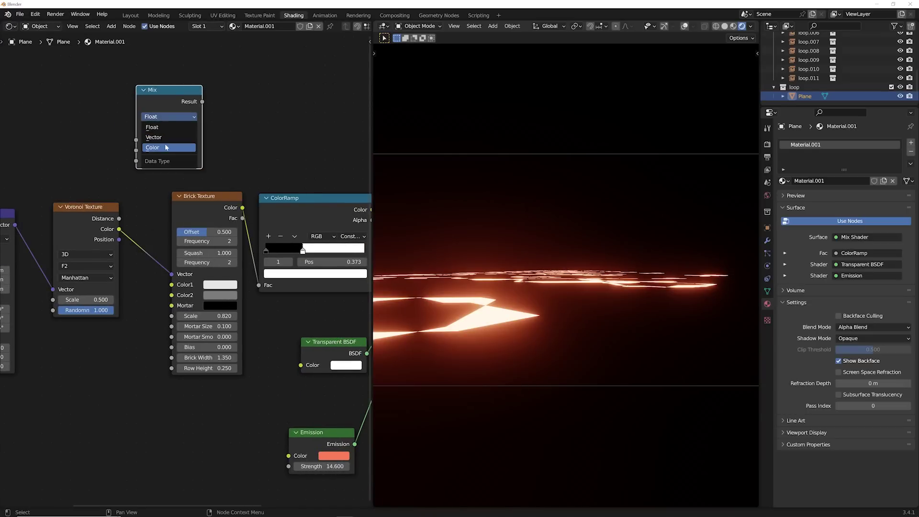
click(166, 144)
drag(165, 99, 186, 196)
Link the Mapping node's Vector output to the Mix node's B input and set the mix factor to 0.667.
middle_drag(24, 231, 105, 228)
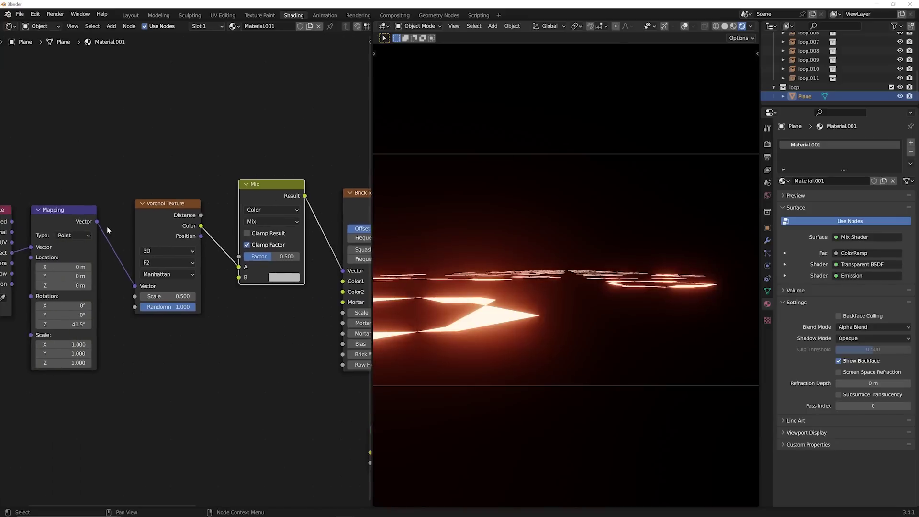
drag(98, 222, 239, 277)
middle_drag(220, 204, 122, 206)
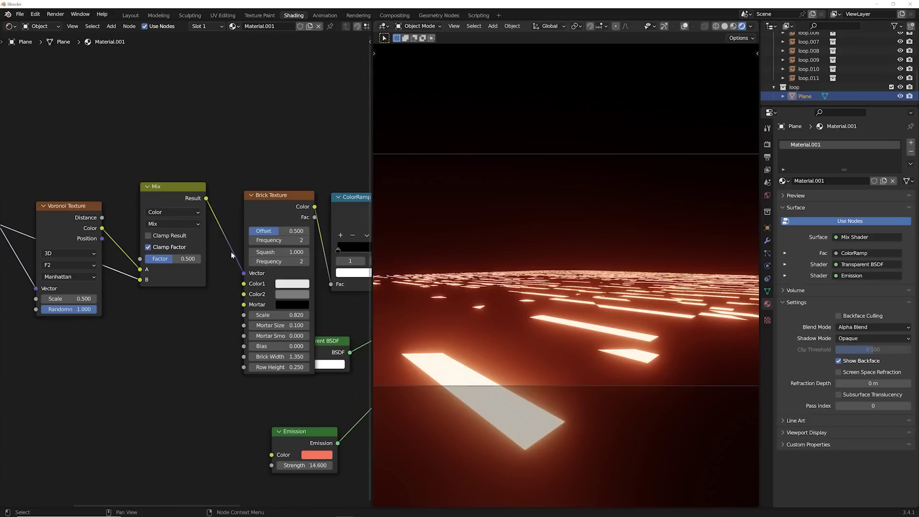
drag(178, 259, 201, 259)
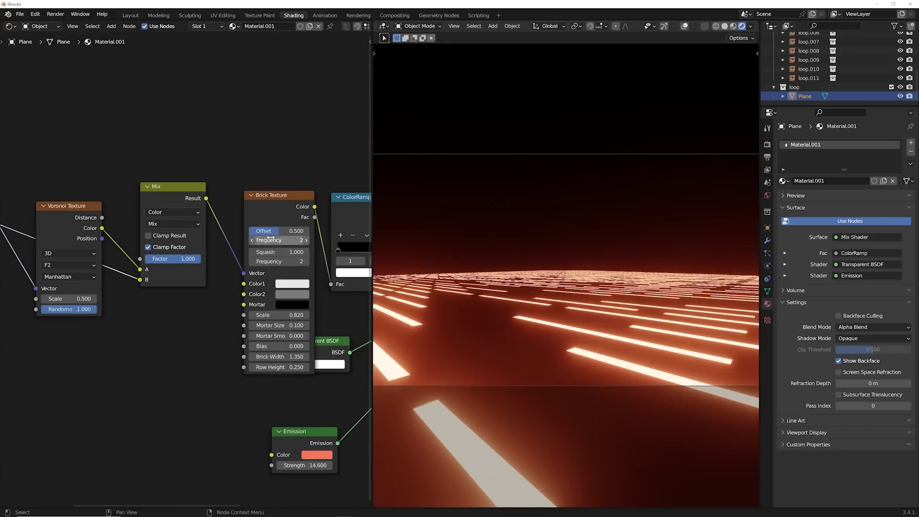
drag(197, 259, 182, 259)
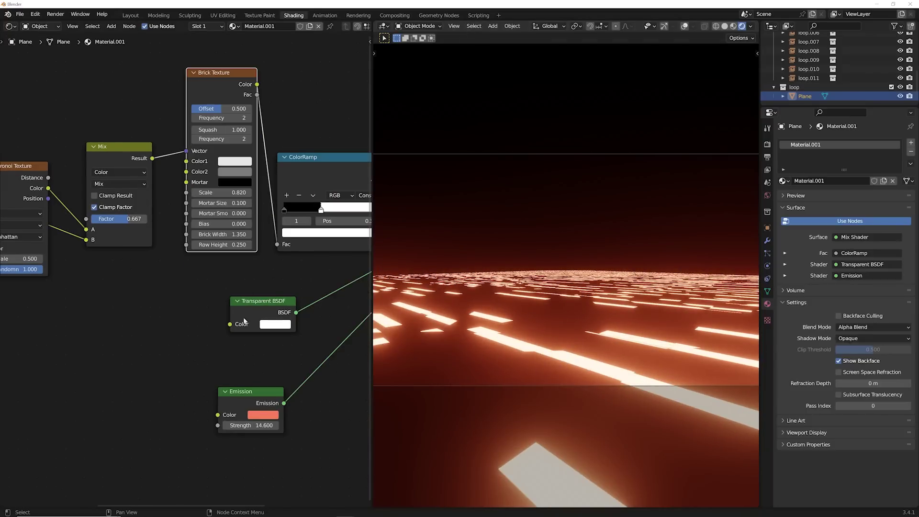
Duplicate the ColorRamp beside the Emission node, feed it from the Brick Texture's Color output, and link its Color to the Emission's color.
drag(255, 390, 289, 350)
click(296, 188)
middle_drag(296, 188, 272, 181)
key(shift+d)
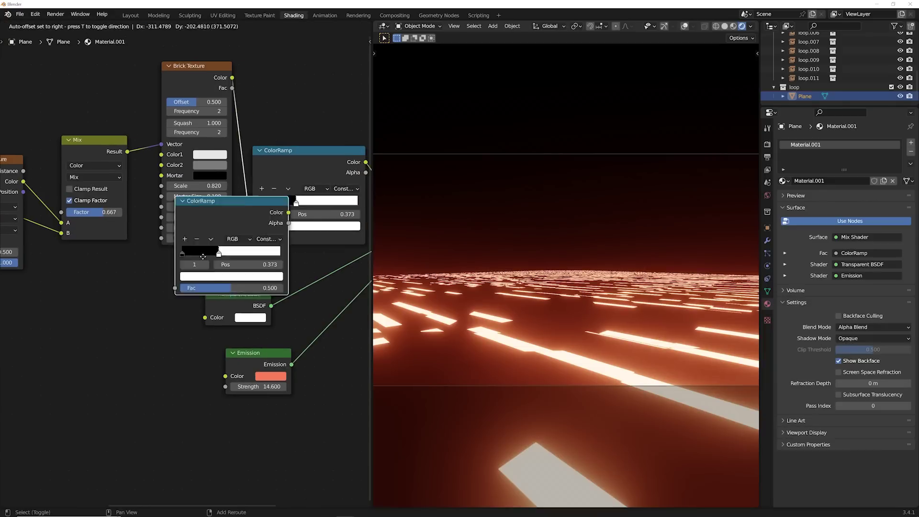
click(133, 369)
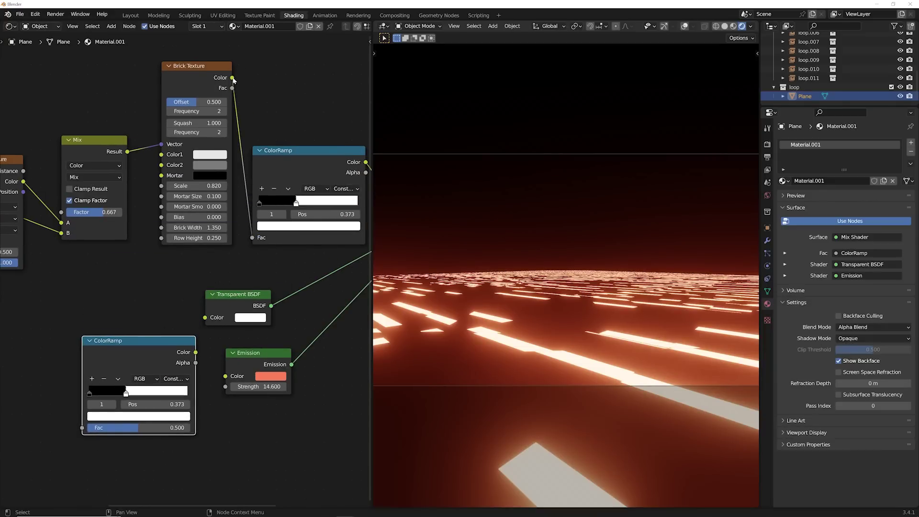
drag(232, 87, 82, 427)
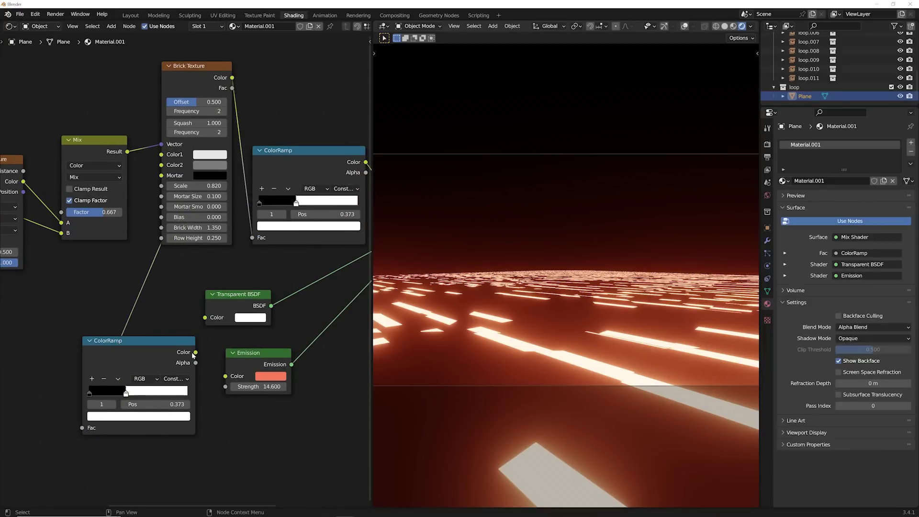
drag(195, 353, 228, 379)
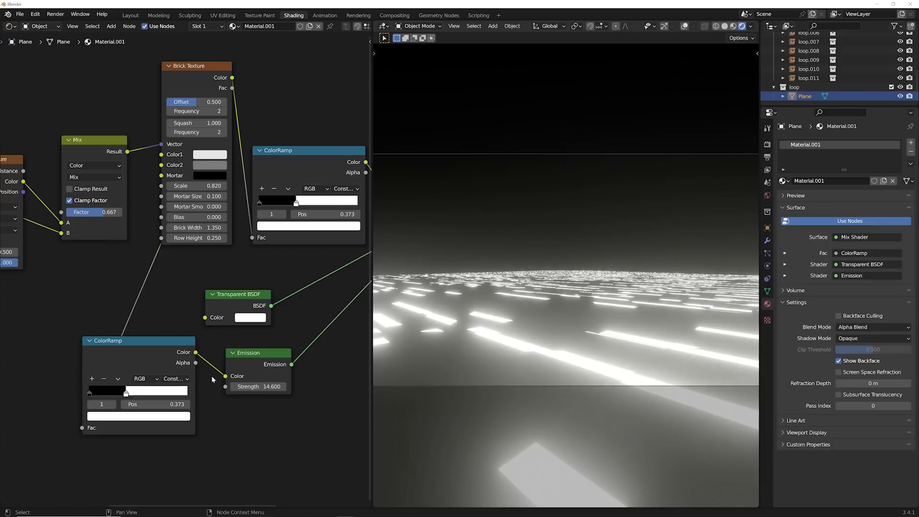
Set the duplicated ColorRamp's first stop to a light blue at full value.
click(90, 393)
click(108, 416)
click(169, 282)
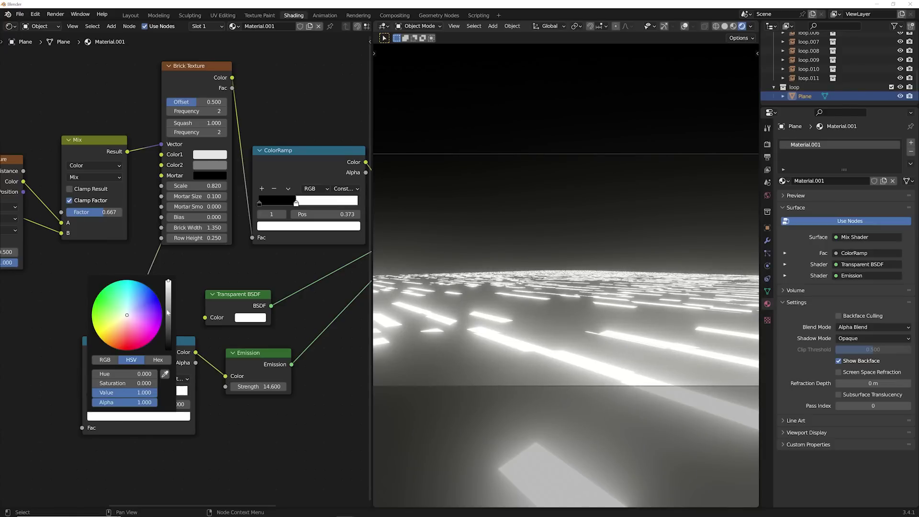
drag(119, 308, 118, 301)
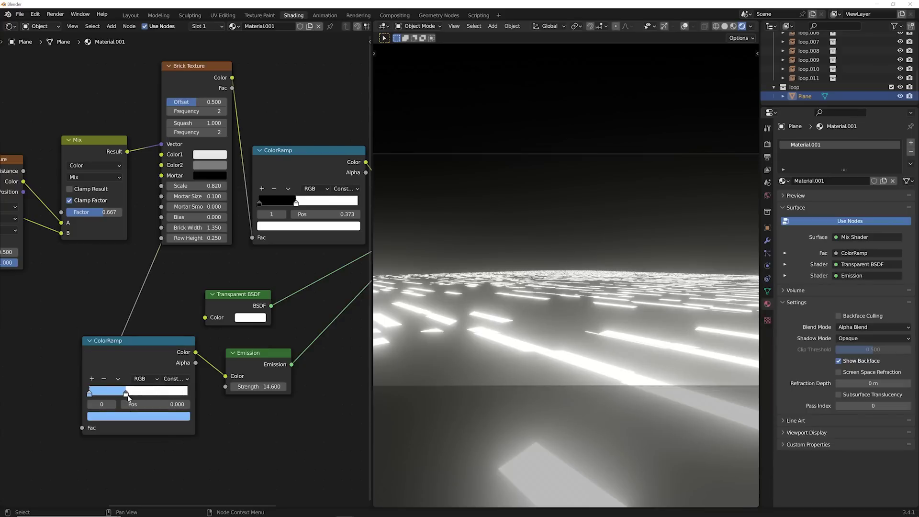
Set the duplicated ColorRamp's second stop to pure red, with green and blue at 0, and move it to position 0.672.
click(126, 393)
click(127, 416)
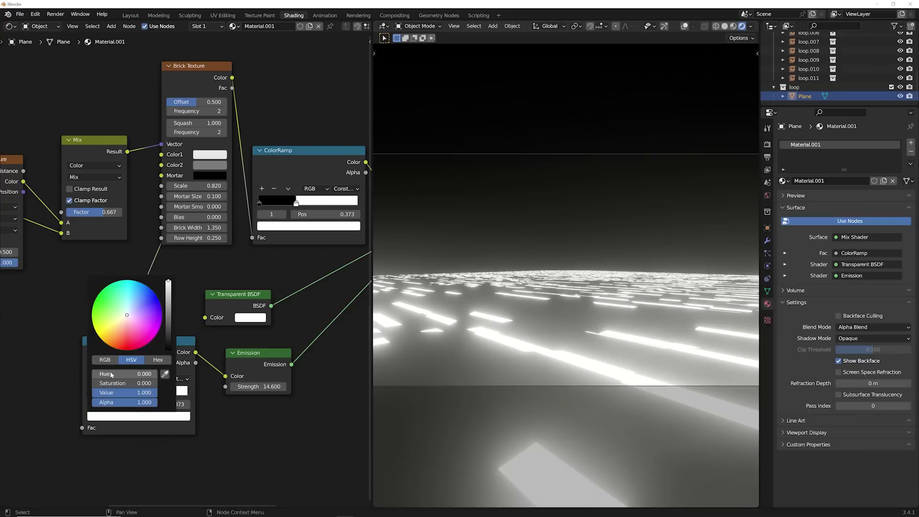
click(105, 360)
drag(123, 383, 59, 384)
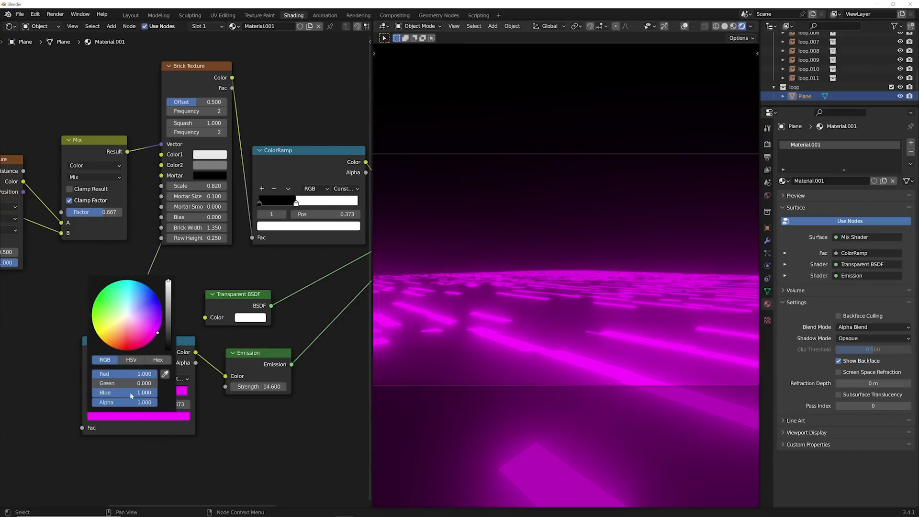
drag(131, 394, 63, 392)
drag(126, 393, 159, 404)
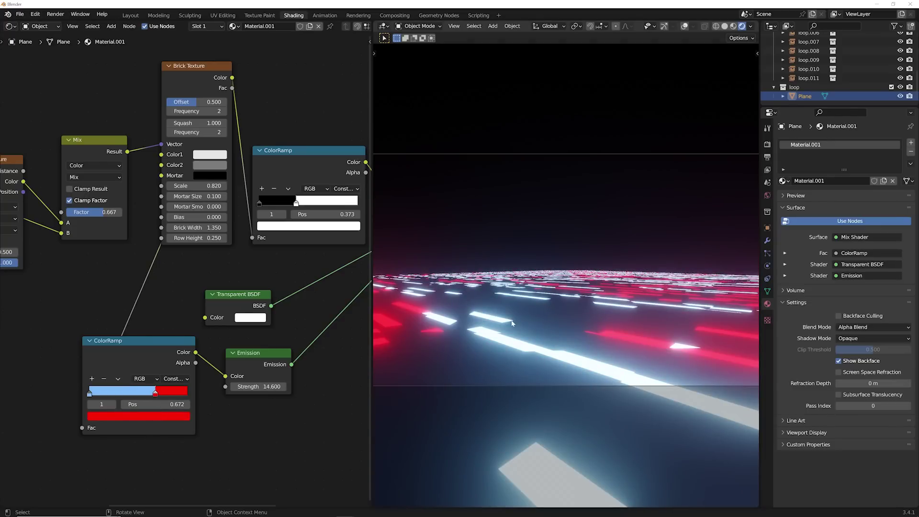
In the Layout workspace's rendered view, make a linked duplicate of the plane, raise it along Z, and preview the playback from frame 1.
click(131, 15)
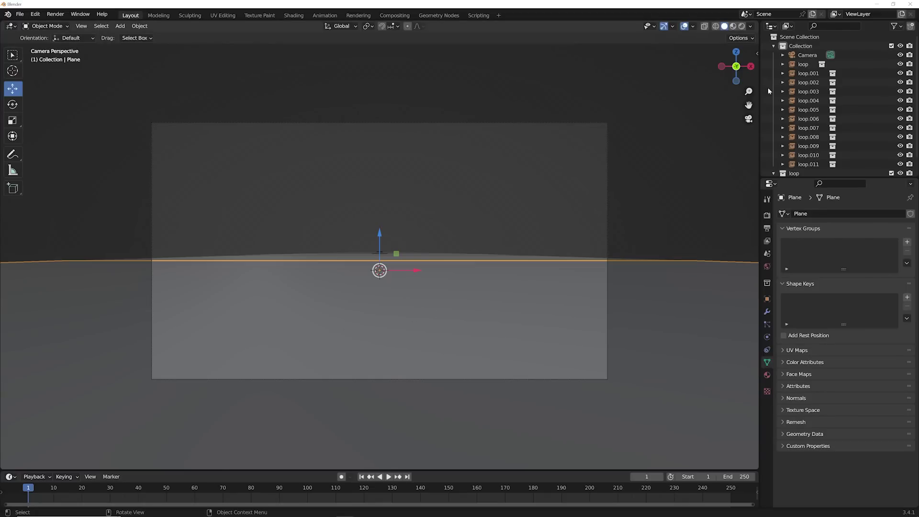
scroll(810, 167, down, 1)
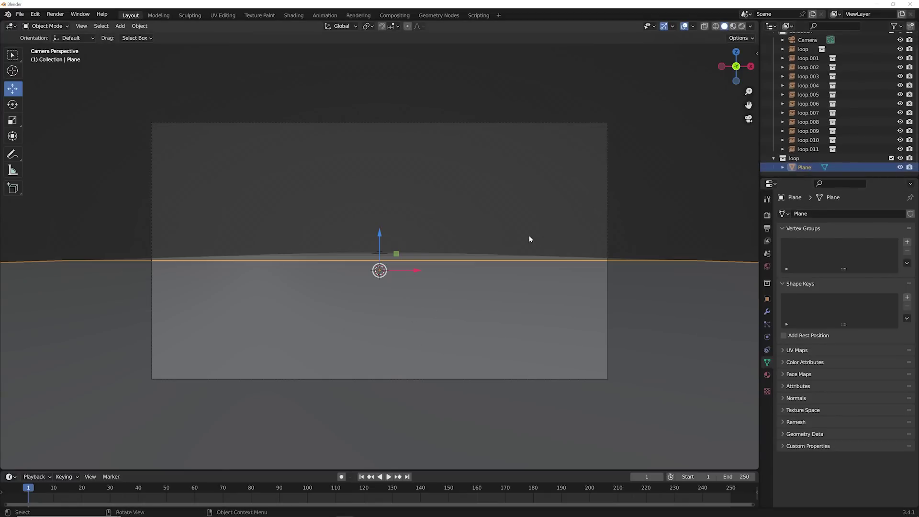
key(alt+d)
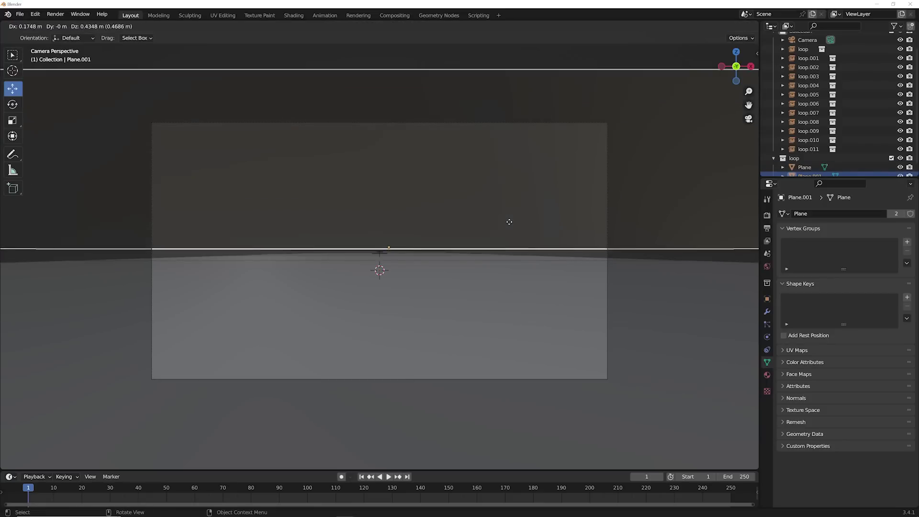
key(Escape)
click(741, 26)
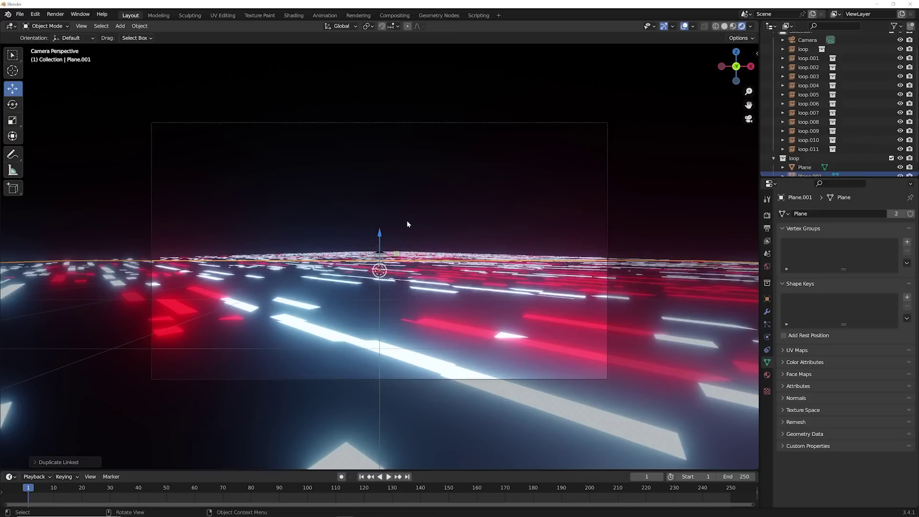
drag(384, 237, 382, 172)
click(685, 27)
key(space)
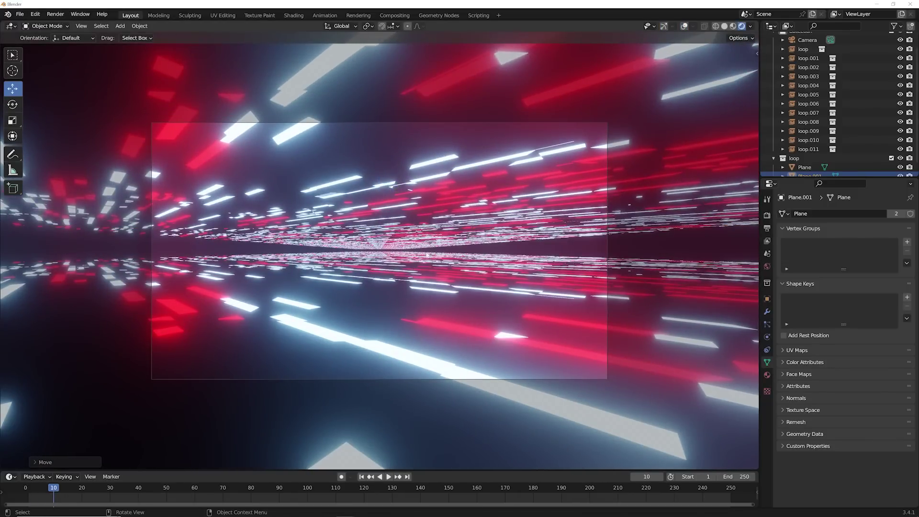
click(361, 477)
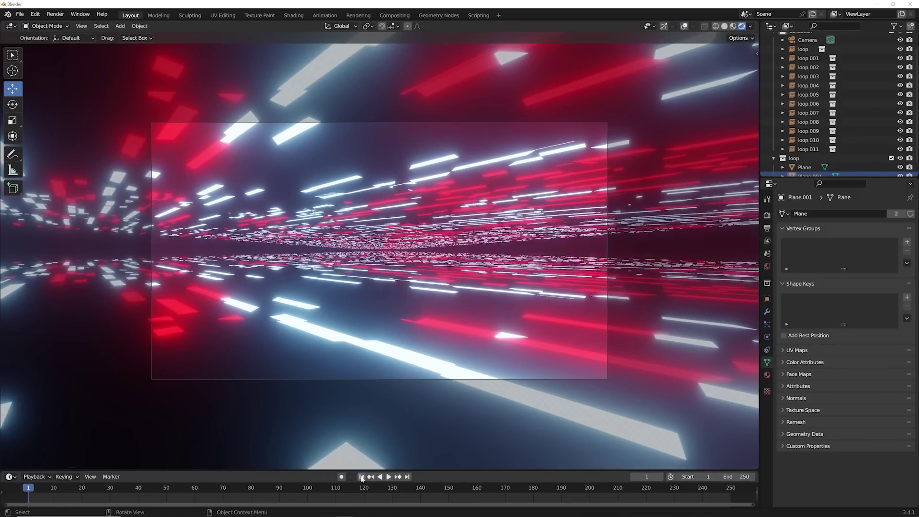
Make a linked duplicate of the original lower plane and move it down along Z with the overlays shown.
click(317, 334)
key(alt+d)
right_click(345, 295)
key(shift+alt+z)
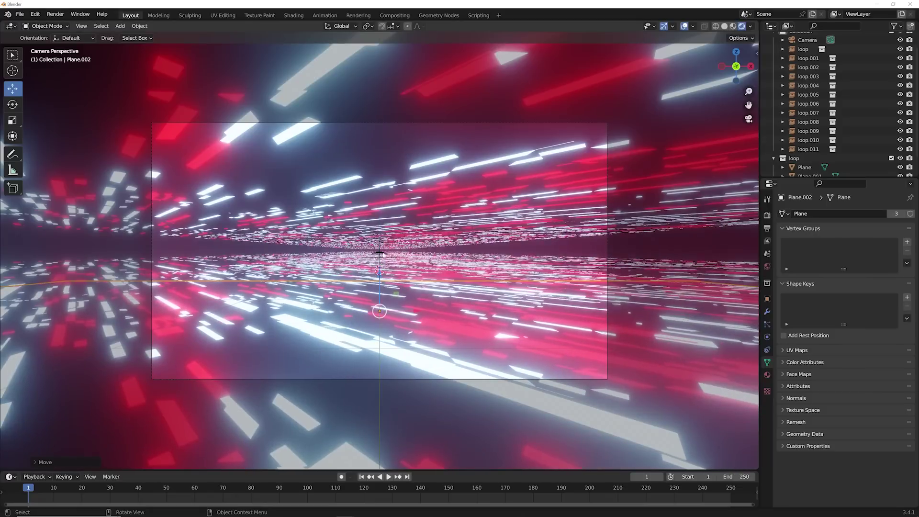
Make a linked duplicate of the upper plane and raise it along Z above its source.
click(419, 166)
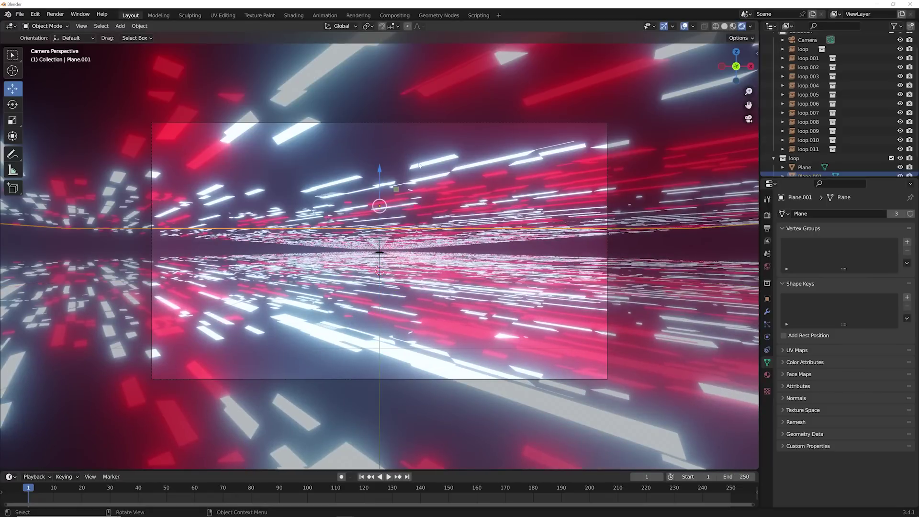
key(alt+d)
key(z)
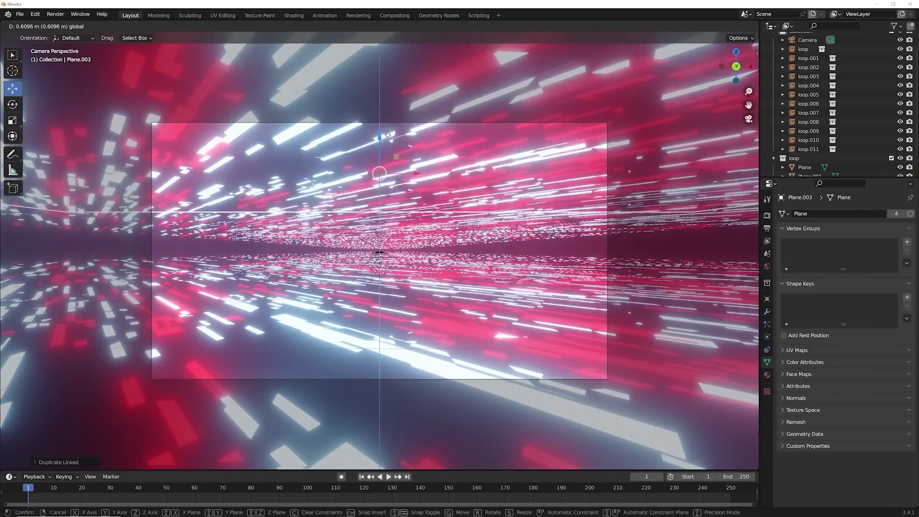
click(389, 131)
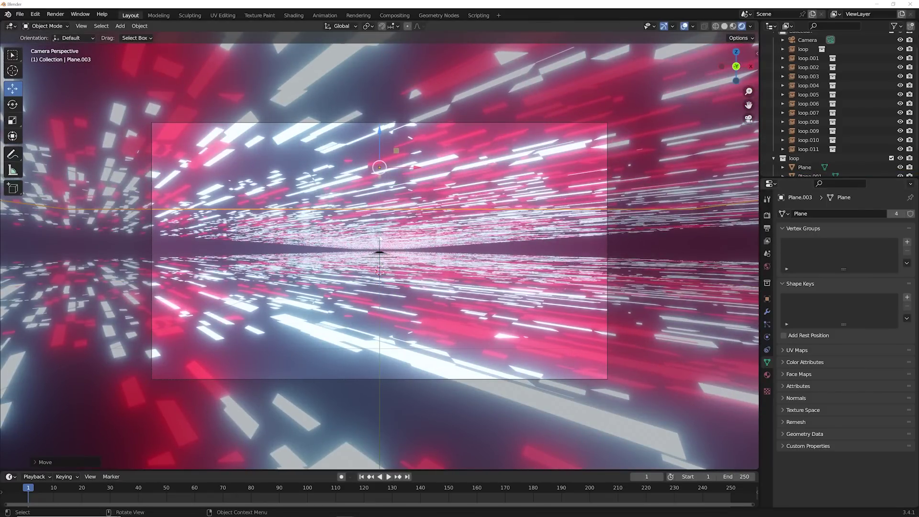
Add a Principled Volume to the world and set its density to 0.52 with the viewport overlays hidden.
click(767, 267)
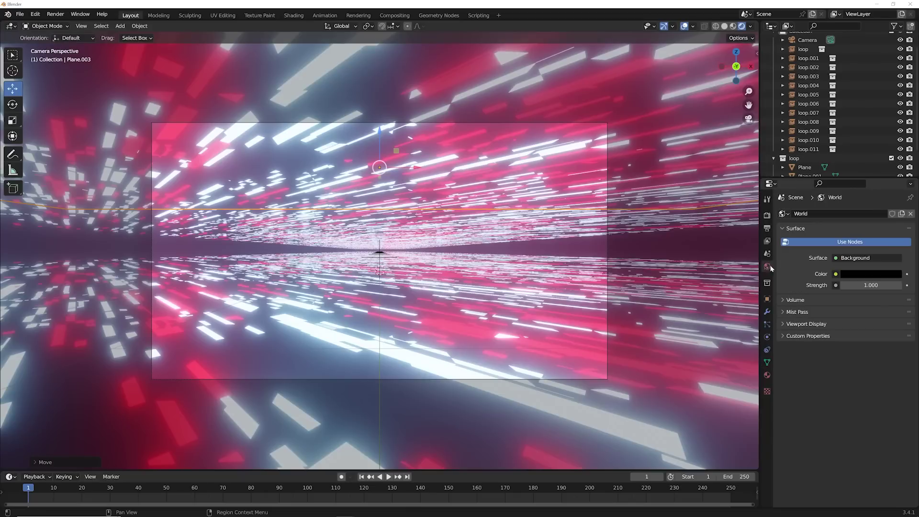
click(796, 300)
click(846, 314)
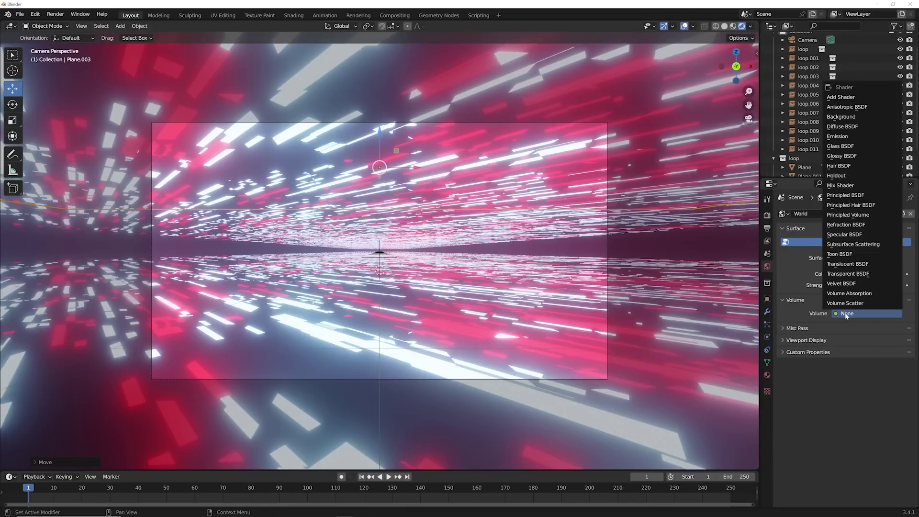
click(859, 215)
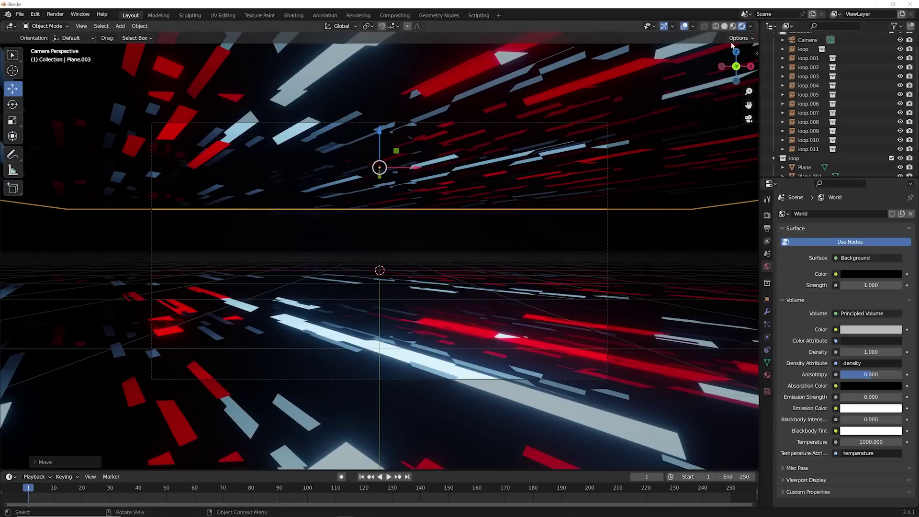
click(685, 26)
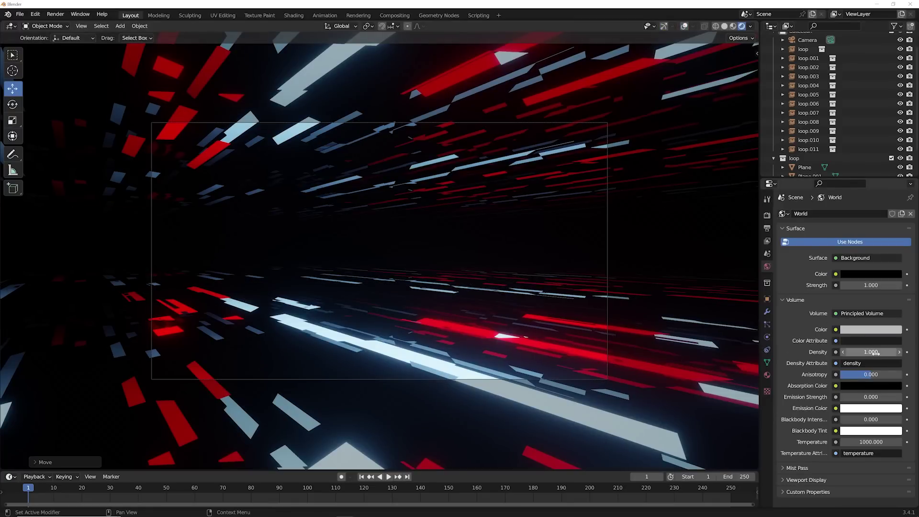
drag(872, 352, 849, 352)
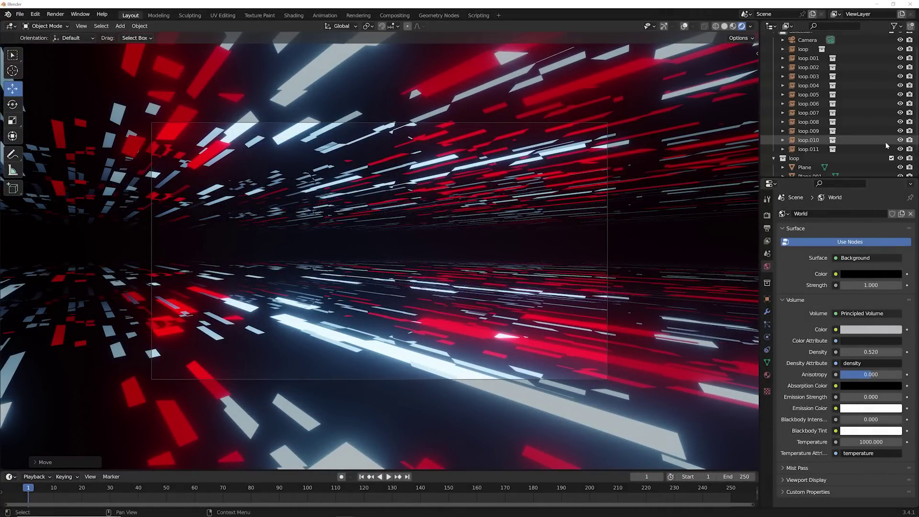
Show the gizmos, lower Plane.001 slightly along Z and raise the original Plane slightly toward the gap between the layers.
scroll(809, 143, down, 3)
click(810, 150)
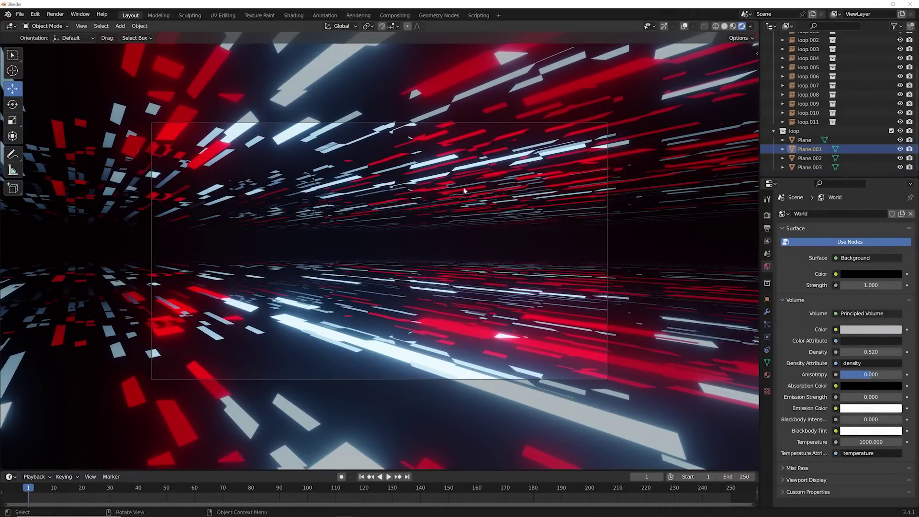
click(665, 27)
drag(380, 173, 381, 186)
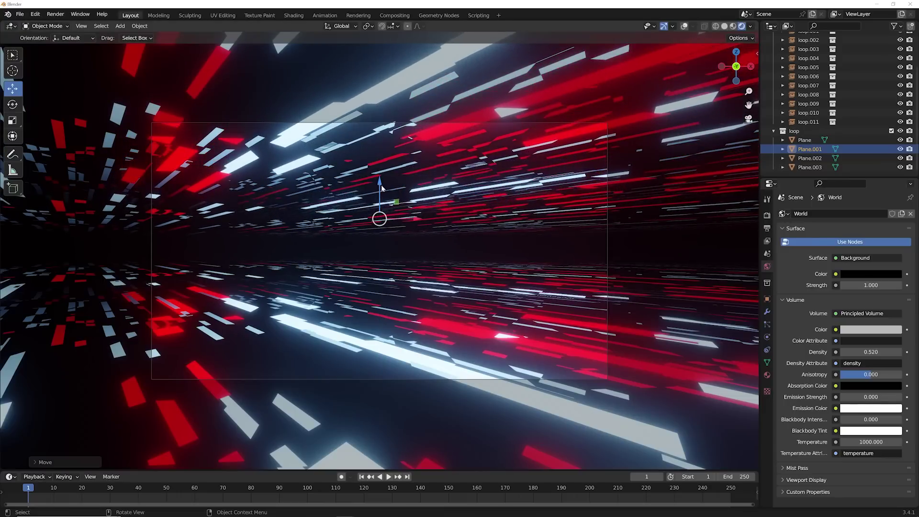
click(805, 140)
drag(386, 234, 384, 228)
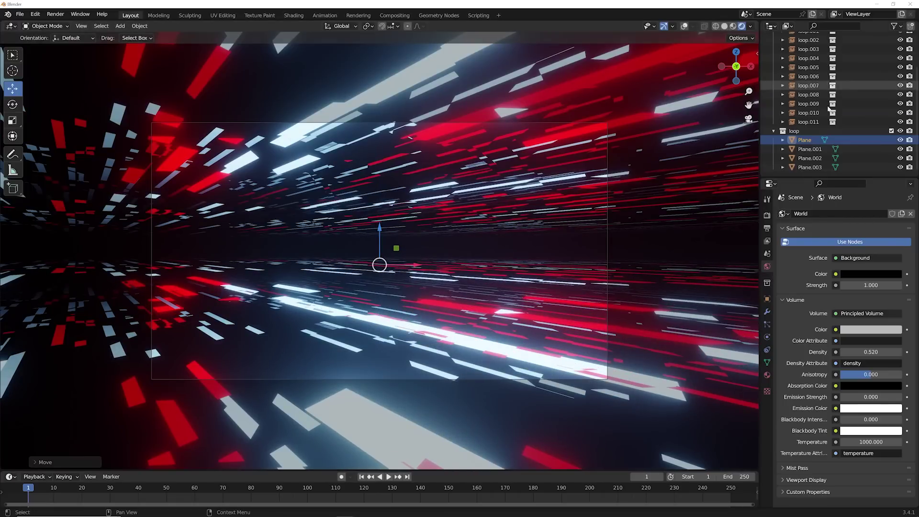
Enable depth of field on the camera with an F-Stop of 0.1 and a focus distance of 22 m.
scroll(814, 53, up, 3)
click(809, 55)
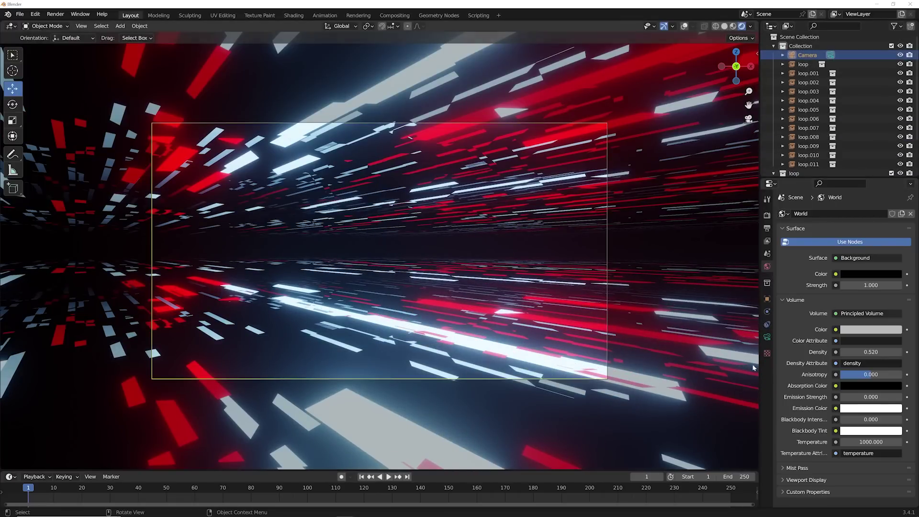
click(768, 337)
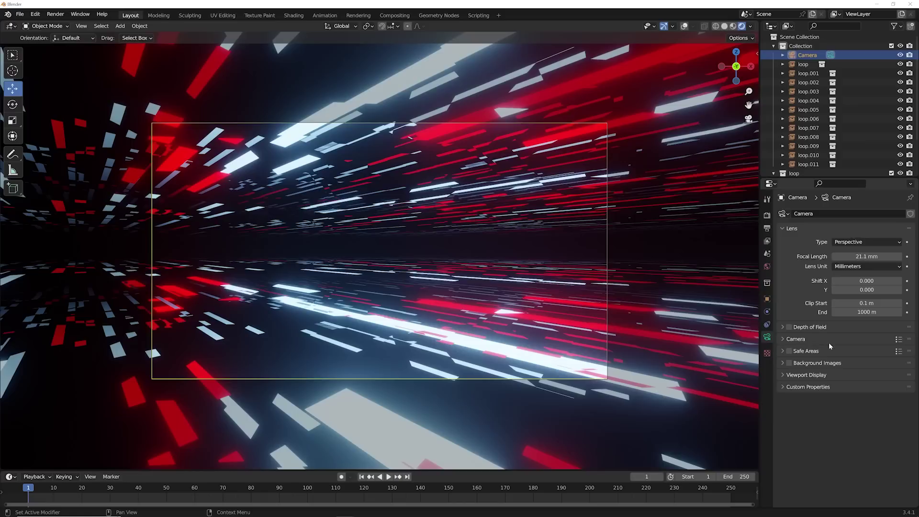
click(784, 327)
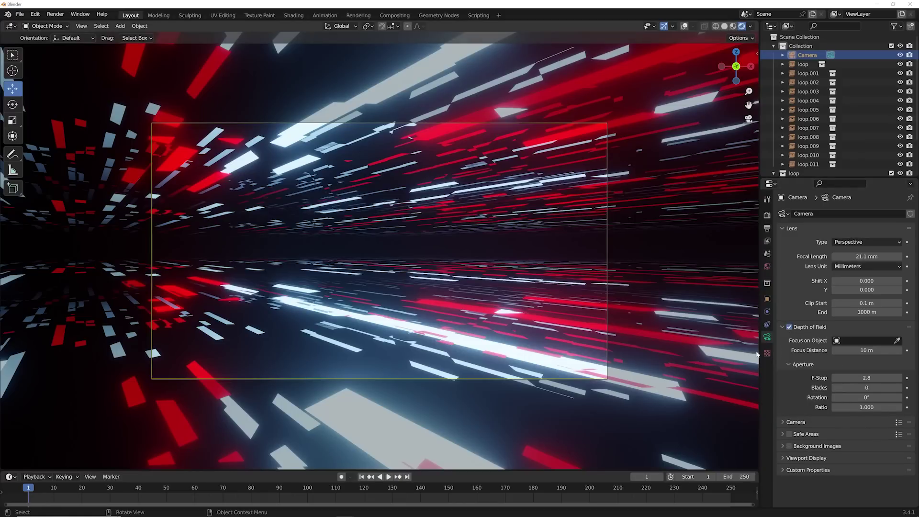
drag(871, 378, 830, 377)
drag(869, 349, 855, 350)
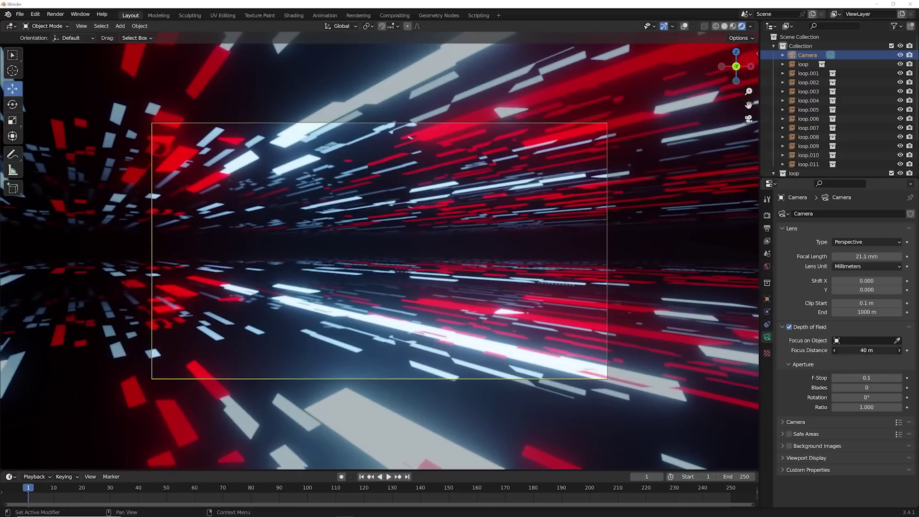
drag(866, 350, 844, 350)
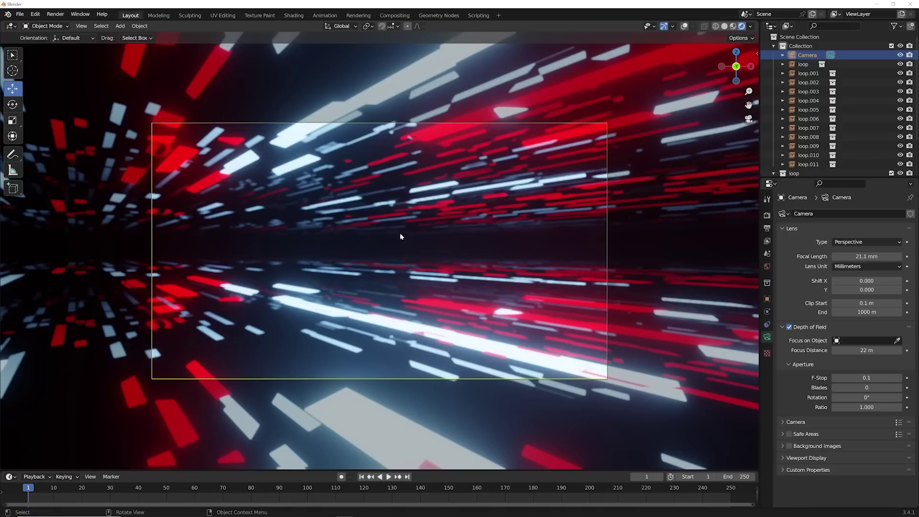
Show the viewport overlays and switch to solid shading outside the camera view.
click(684, 26)
click(724, 25)
middle_drag(492, 209, 433, 254)
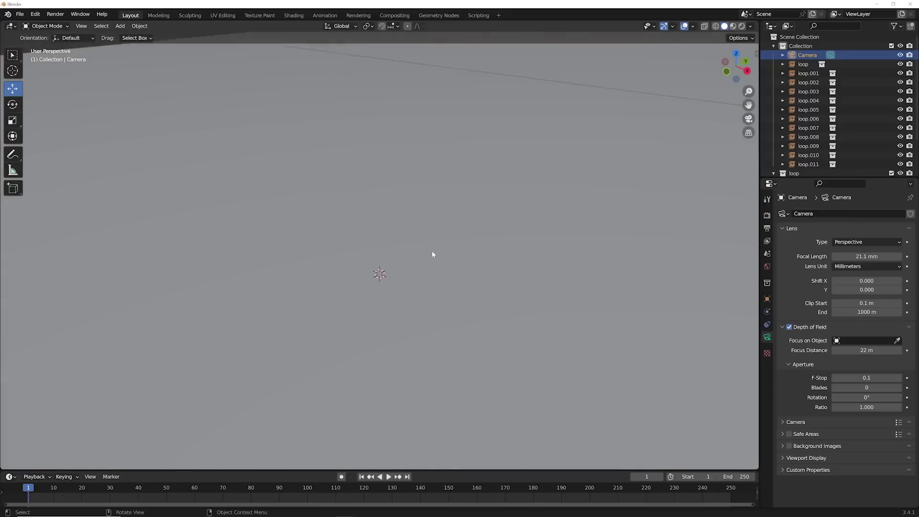
click(731, 477)
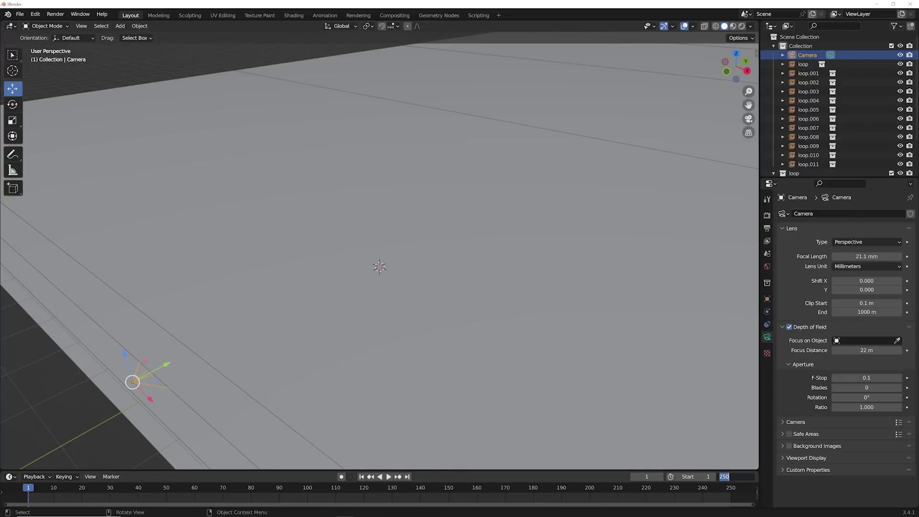
key(Escape)
Enlarge the timeline area and set the current frame to 0.
middle_drag(318, 287, 273, 316)
scroll(277, 312, down, 7)
middle_drag(379, 275, 242, 283)
scroll(381, 292, down, 3)
drag(258, 470, 258, 417)
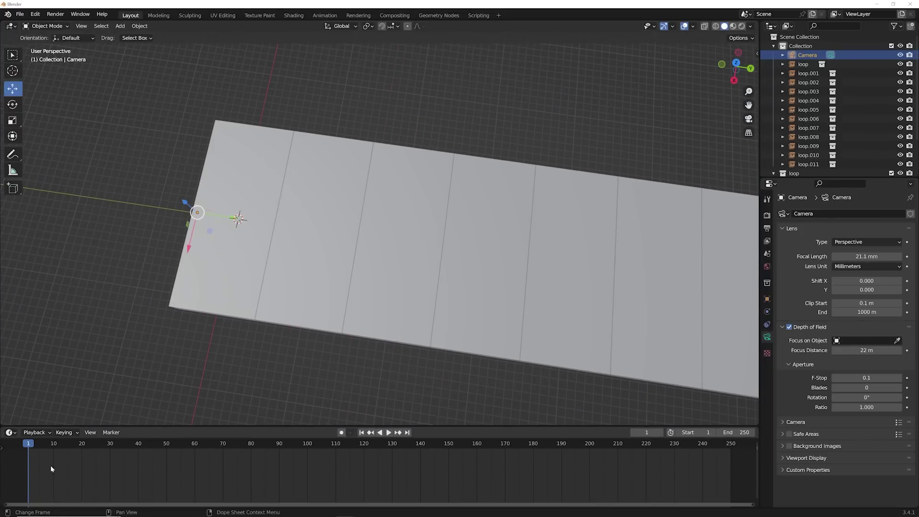
key(Left)
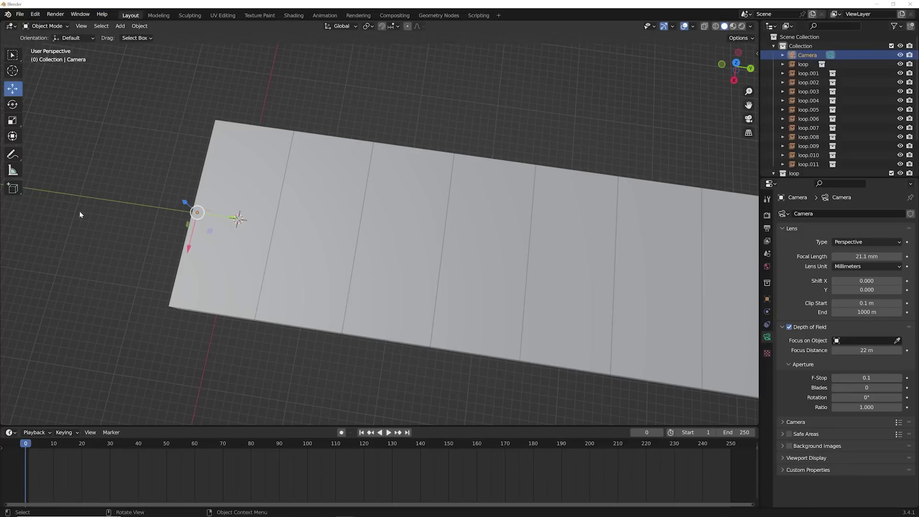
Set the default F-curve interpolation to Linear in the animation preferences and close the preferences.
click(35, 14)
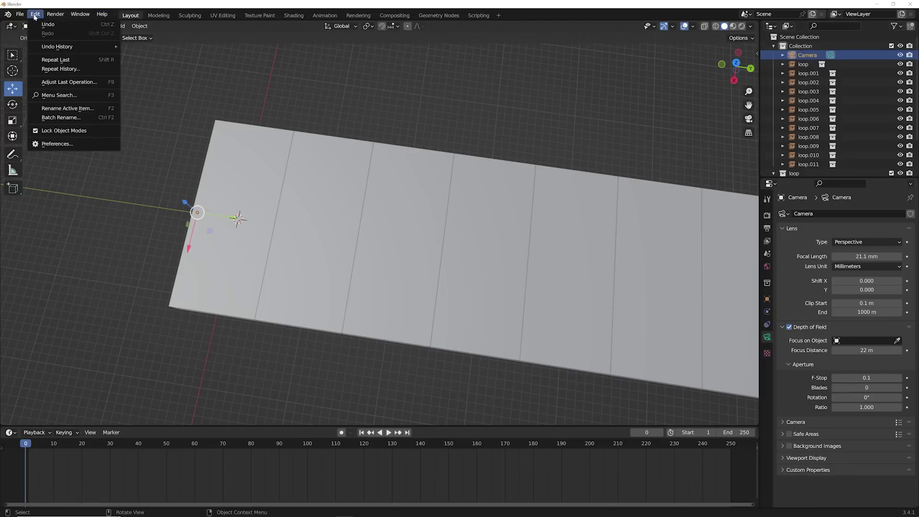
click(42, 144)
click(29, 92)
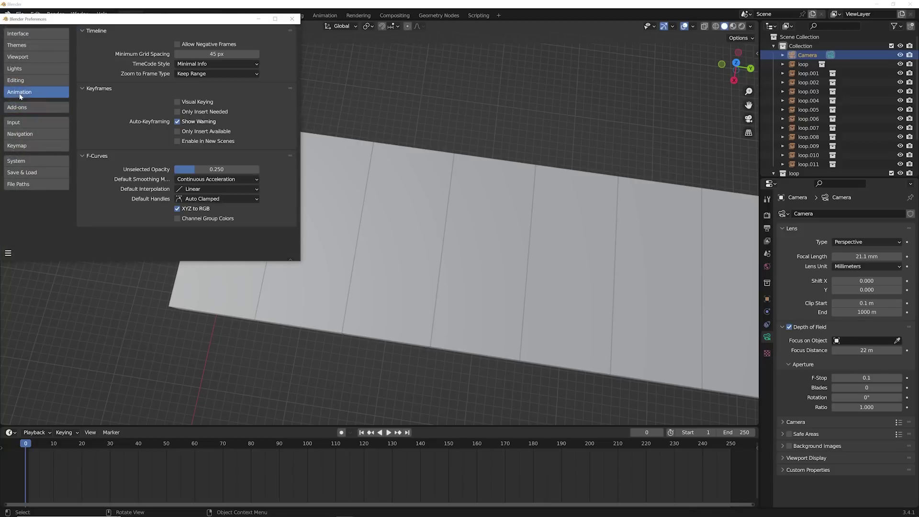
click(199, 189)
click(210, 184)
click(292, 18)
Switch to the top view and keyframe the camera's Y location at frame 0.
middle_drag(493, 239, 471, 241)
key(grave)
click(471, 199)
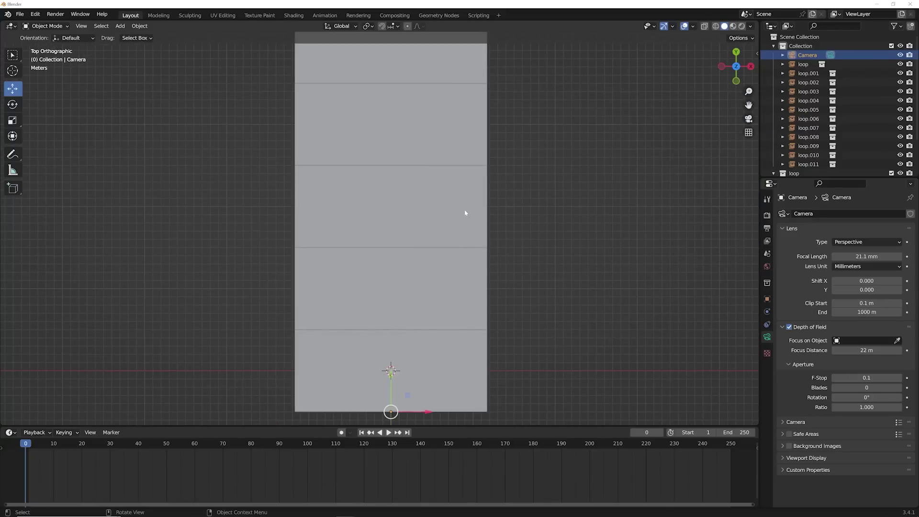
click(766, 299)
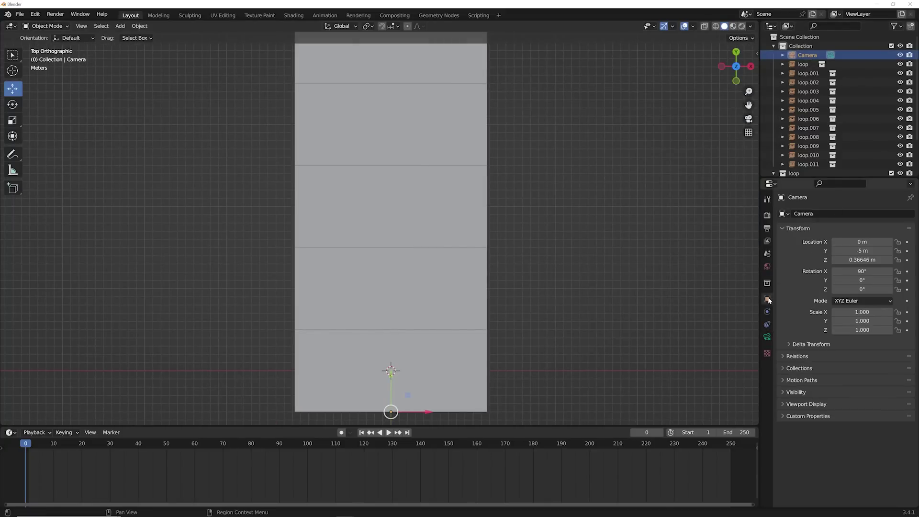
click(907, 251)
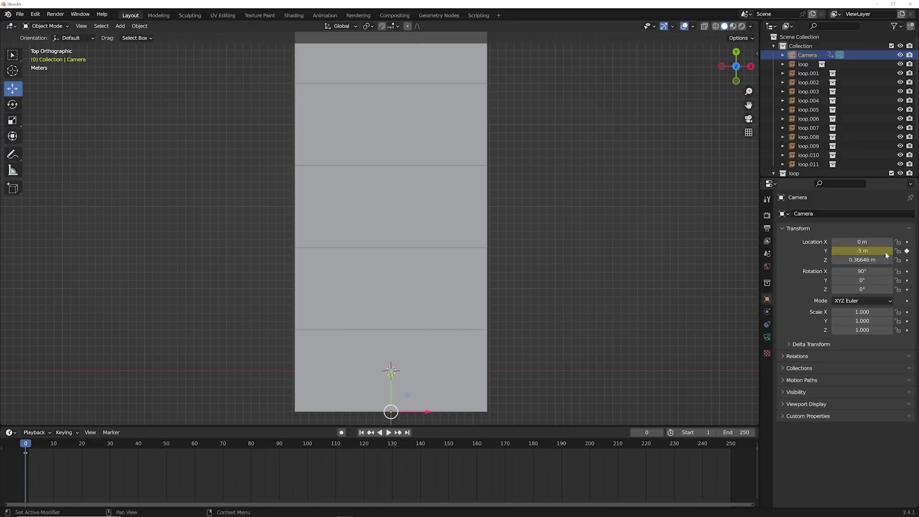
Move the camera along Y to 35 m at frame 250, on a seam between plane instances, and keyframe its Y location.
click(407, 432)
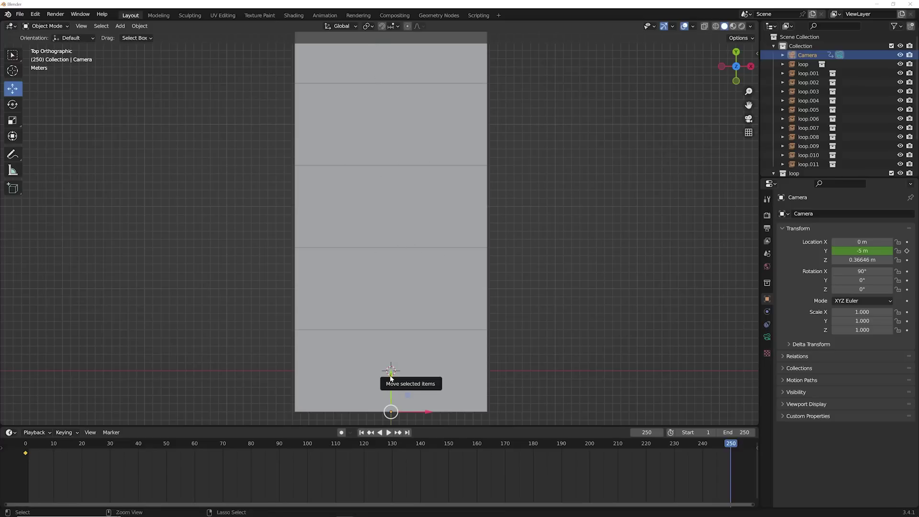
drag(390, 376, 417, 56)
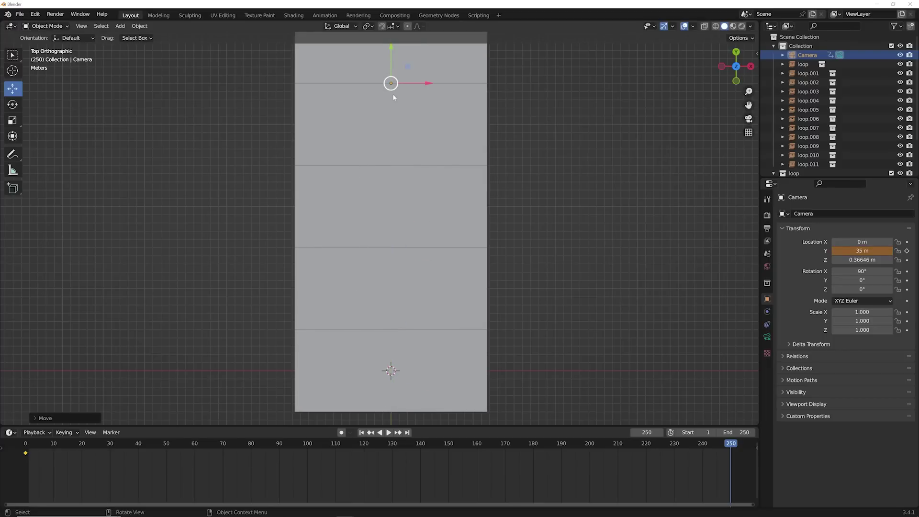
scroll(392, 95, up, 3)
shift+middle_drag(398, 62, 347, 314)
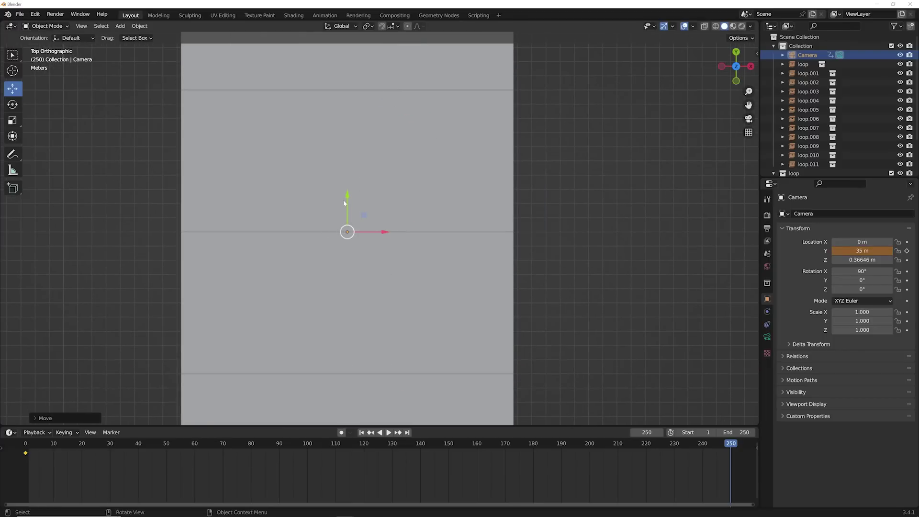
mouse_move(347, 197)
mouse_down()
mouse_move(349, 221)
mouse_move(349, 200)
mouse_up()
click(907, 251)
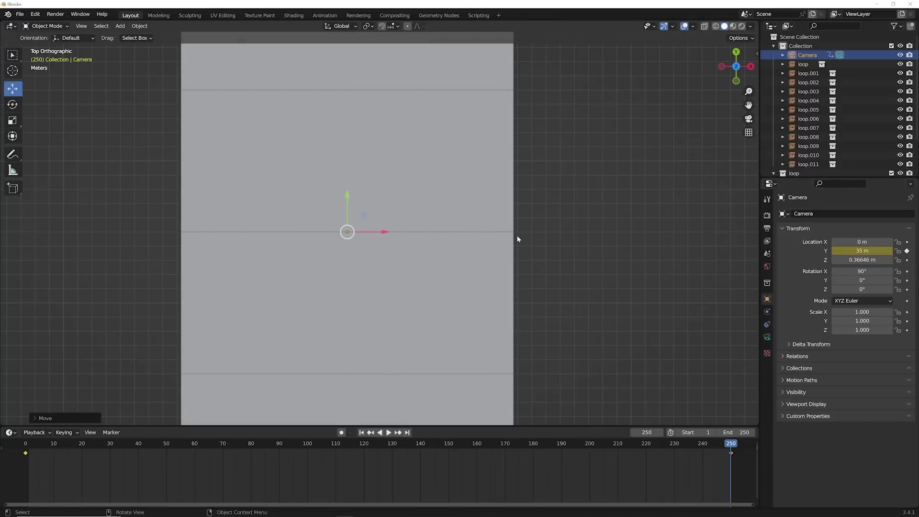
Look through the camera in rendered shading and play the forward-motion animation.
key(KP_0)
click(741, 27)
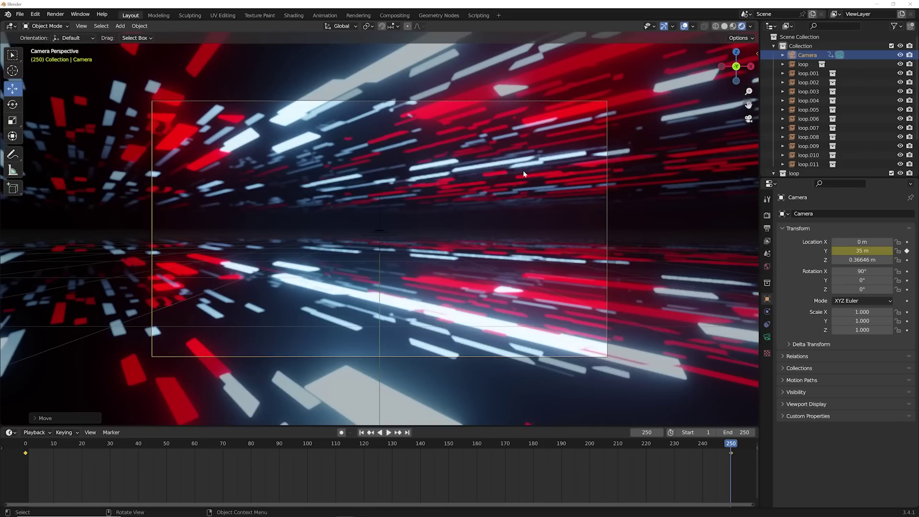
scroll(523, 174, up, 2)
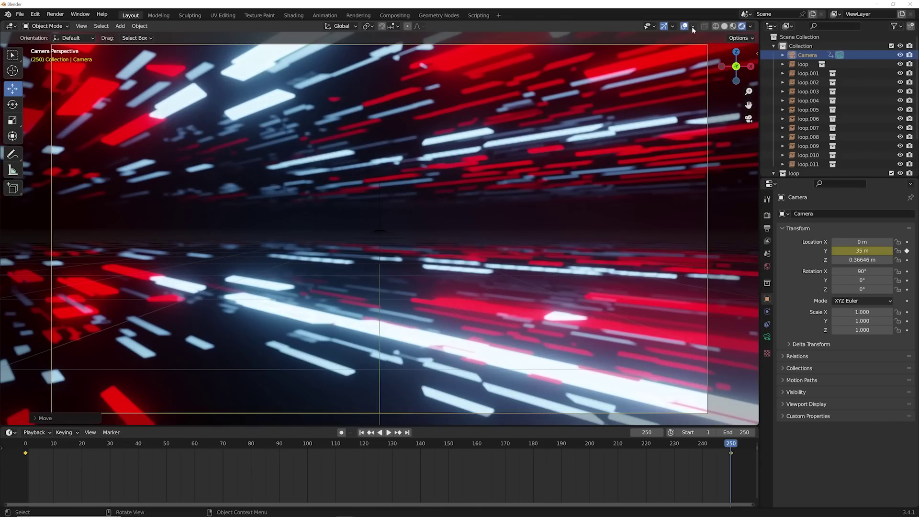
key(space)
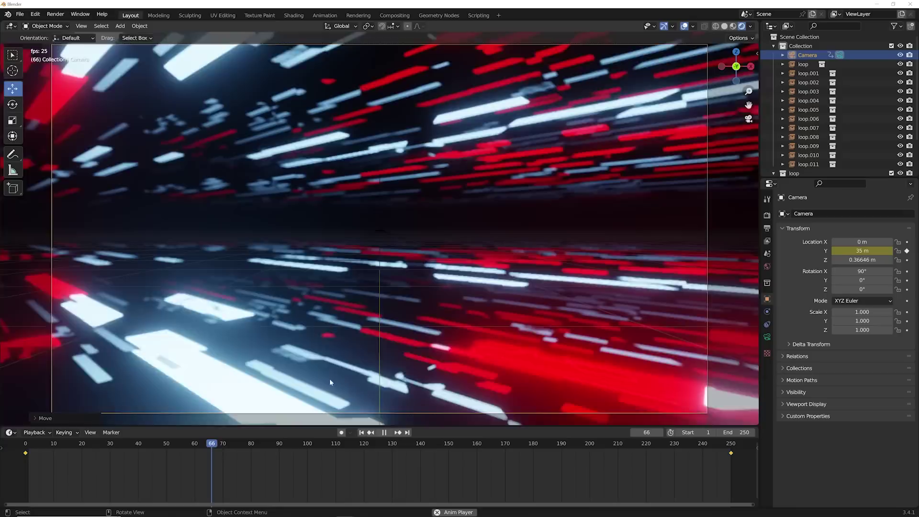
key(space)
Return to frame 0 and keyframe the camera's Y rotation at 0°.
click(361, 432)
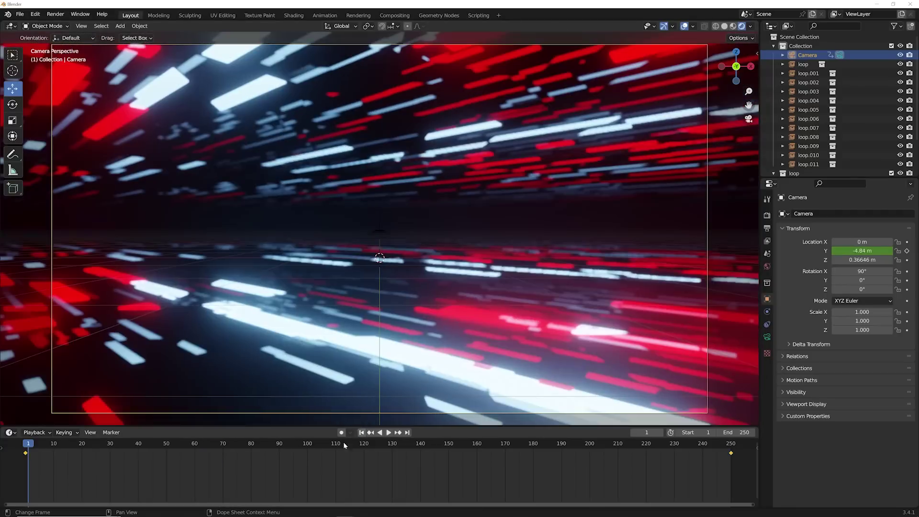
key(Left)
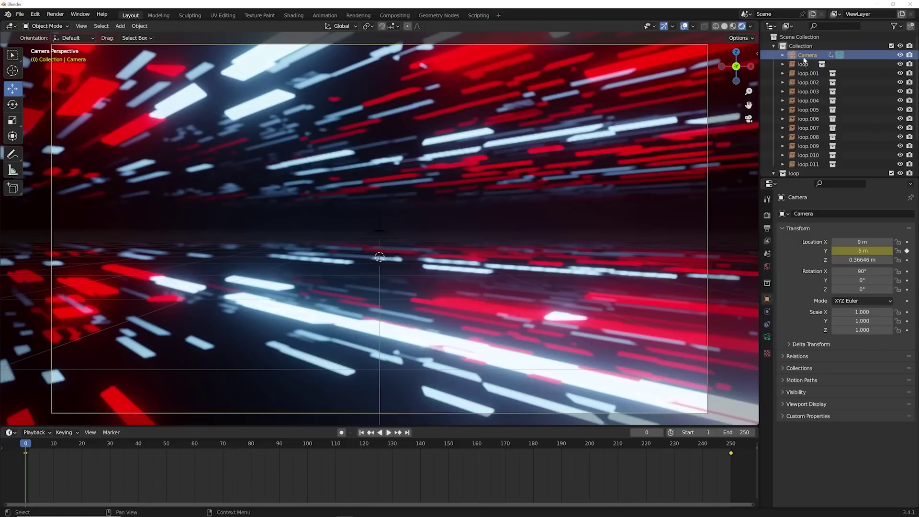
drag(862, 280, 819, 280)
key(ctrl+z)
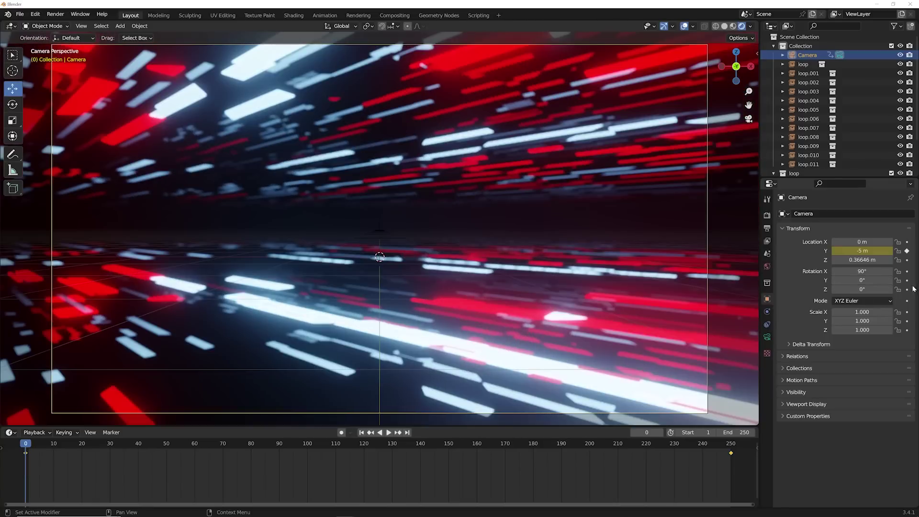
click(906, 281)
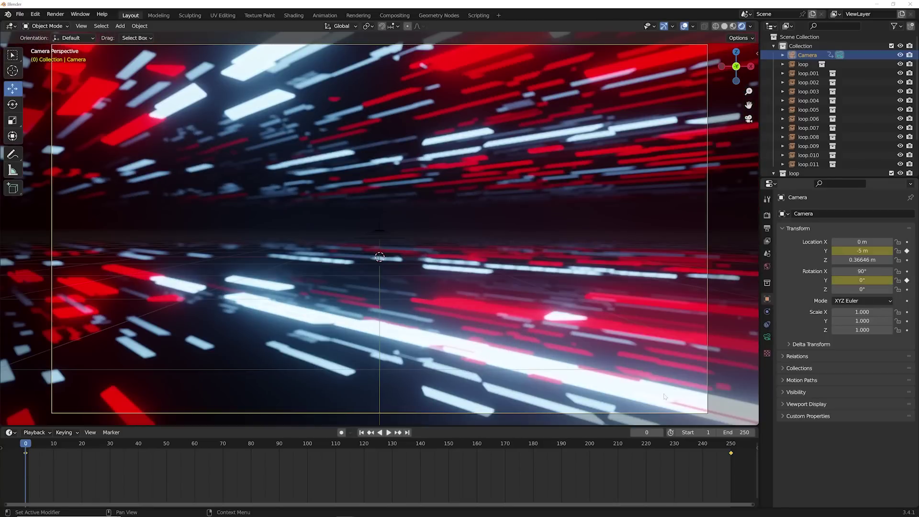
Set the camera's Y rotation to 360° at frame 250 and keyframe it.
click(407, 432)
click(862, 280)
text(360)
key(Return)
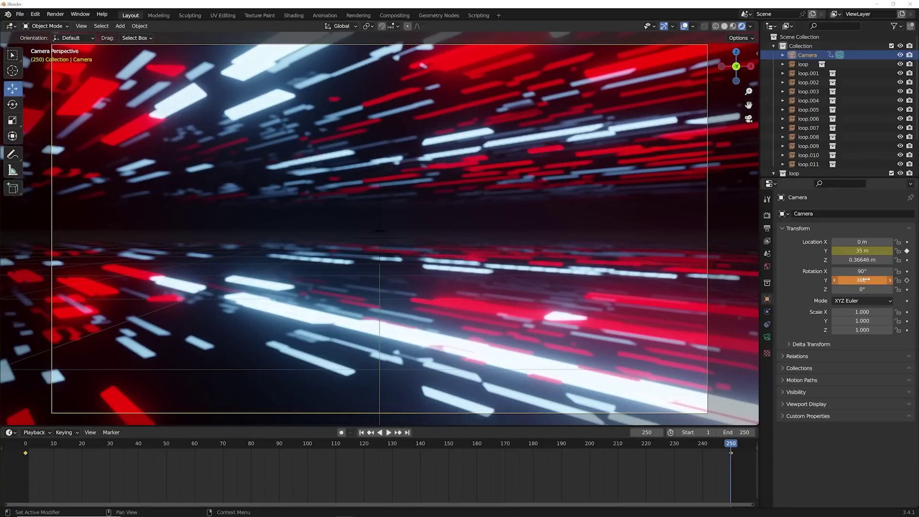
click(907, 280)
Play the animation to check the camera's spin, stop it and return to frame 1.
key(space)
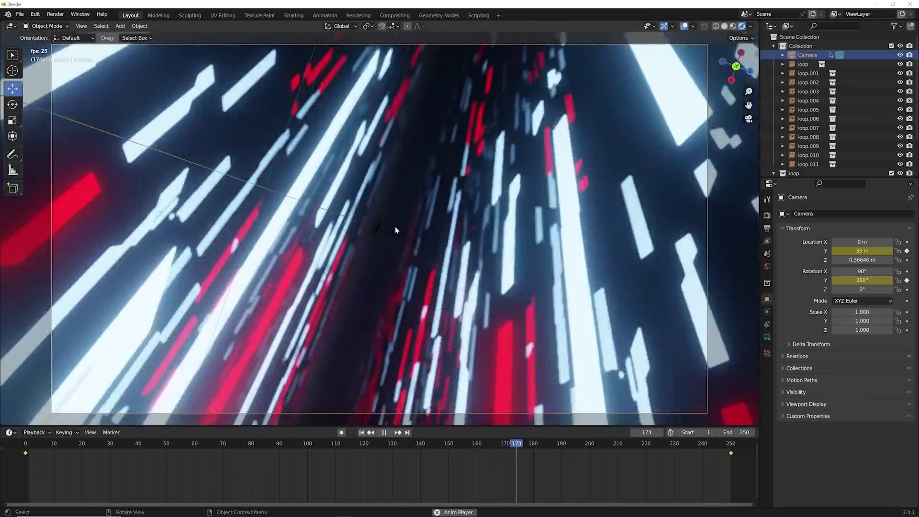
key(space)
key(shift+Left)
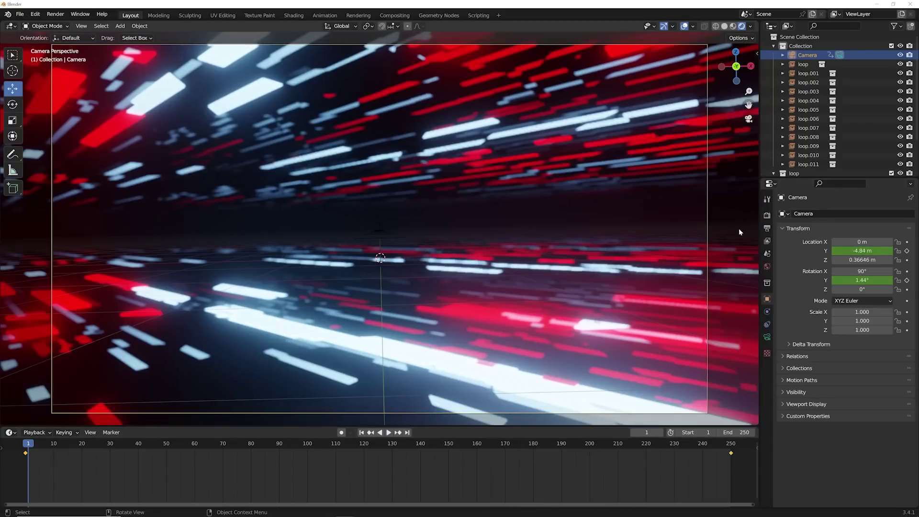
Set the motion blur shutter to 5 and its steps to 10 in the render settings.
click(767, 214)
click(824, 336)
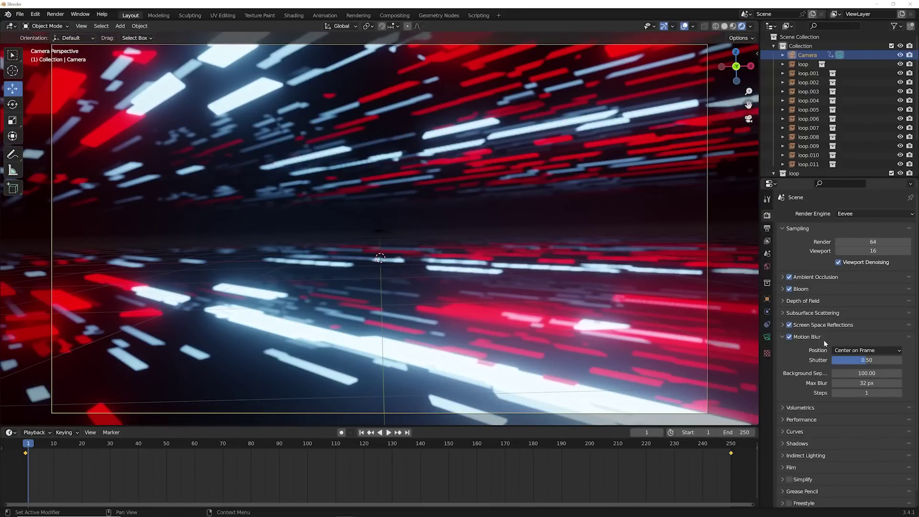
double_click(866, 360)
text(5)
key(Return)
double_click(863, 393)
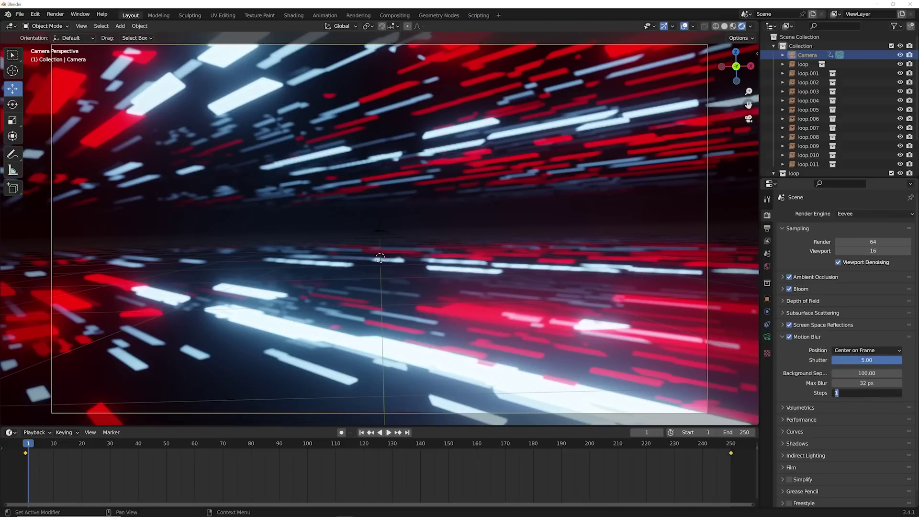
key(Return)
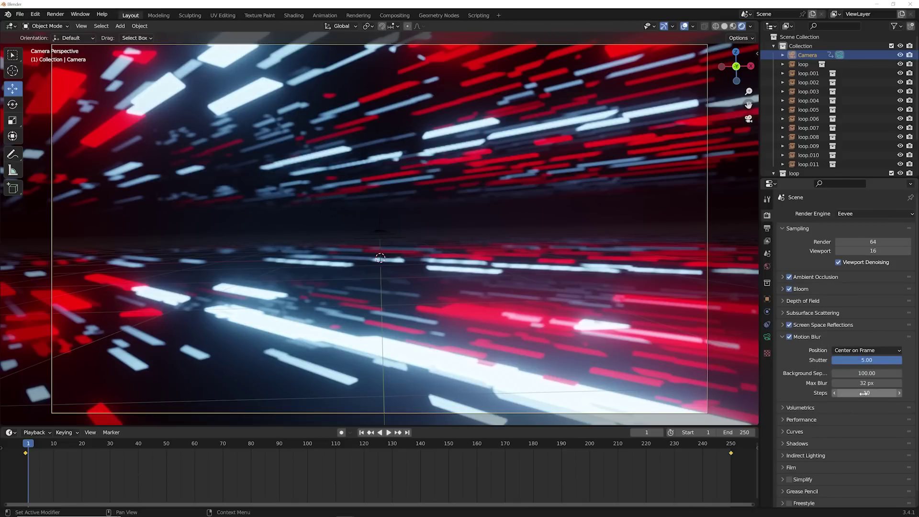
Render the current frame, inspect the motion blur in the result and close the render window.
click(55, 14)
click(72, 25)
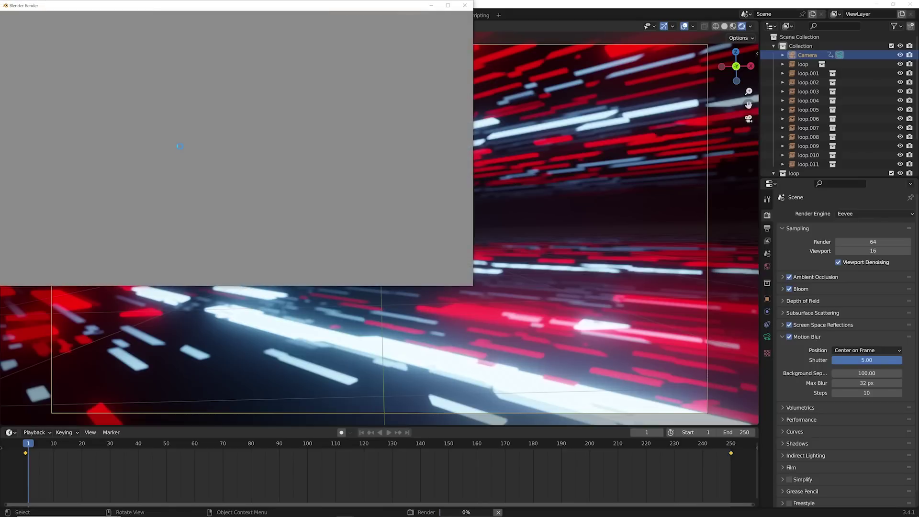
scroll(180, 146, down, 2)
scroll(253, 163, up, 2)
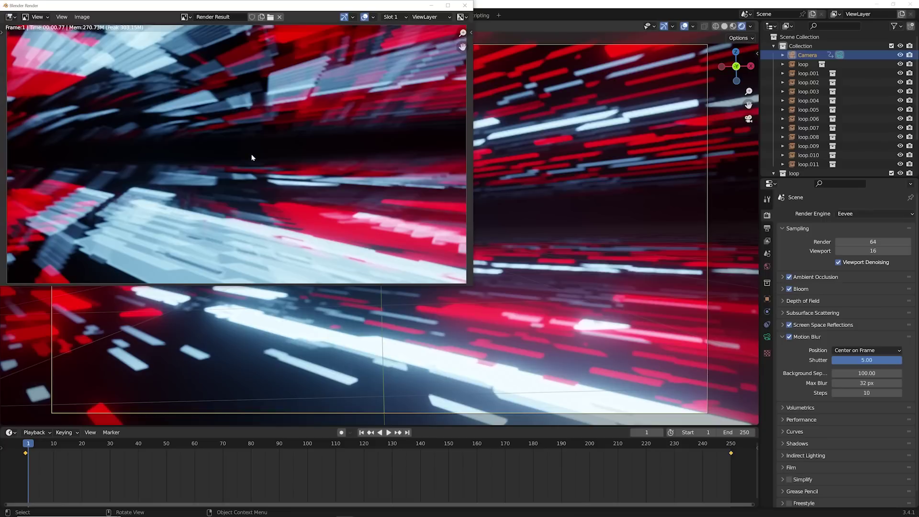
click(464, 5)
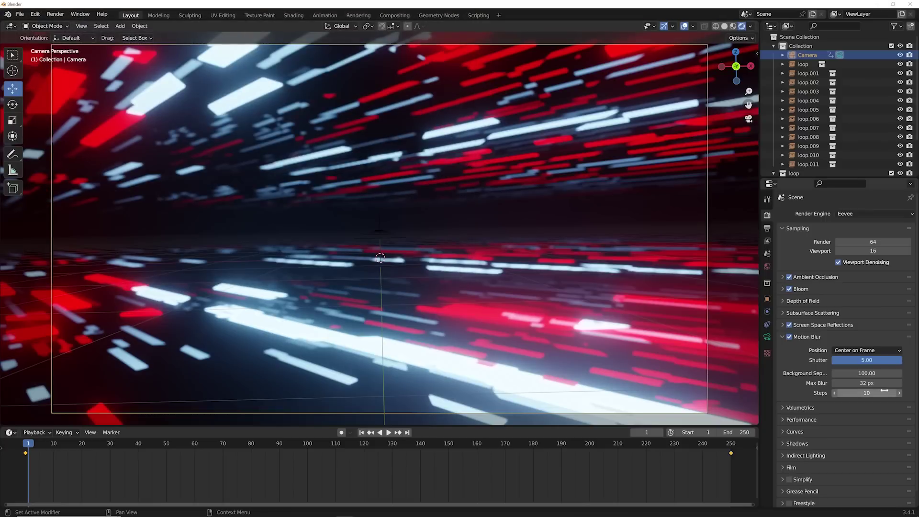
Reduce the motion blur steps to 3.
click(866, 392)
text(3)
key(Return)
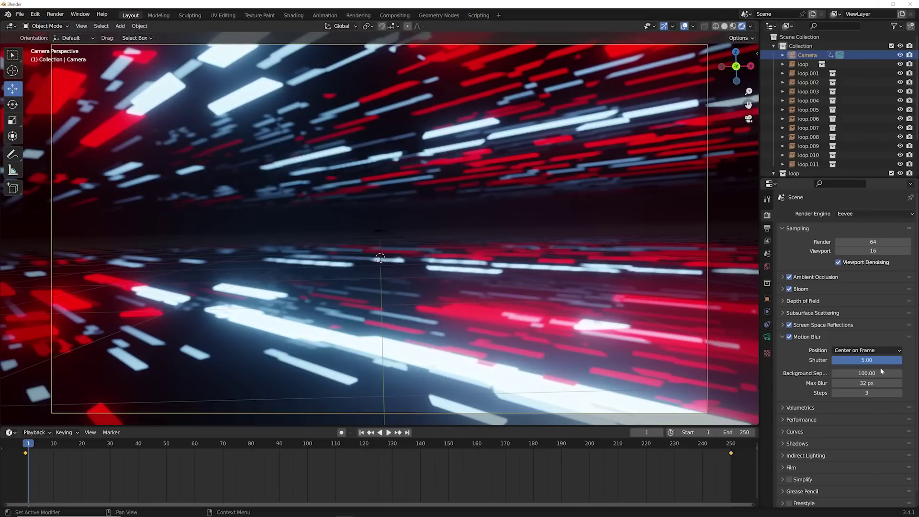
Render the current frame to check the motion blur at 3 steps, and close the render window.
click(56, 14)
click(69, 25)
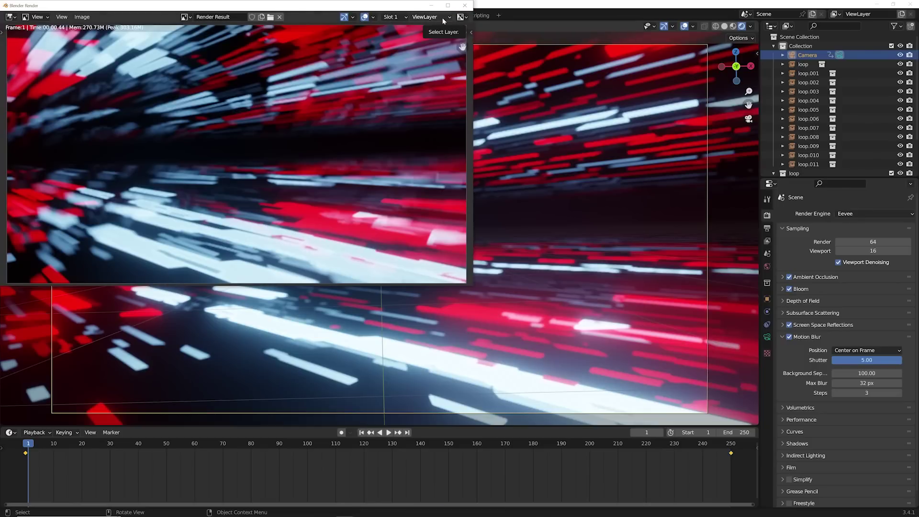
click(465, 5)
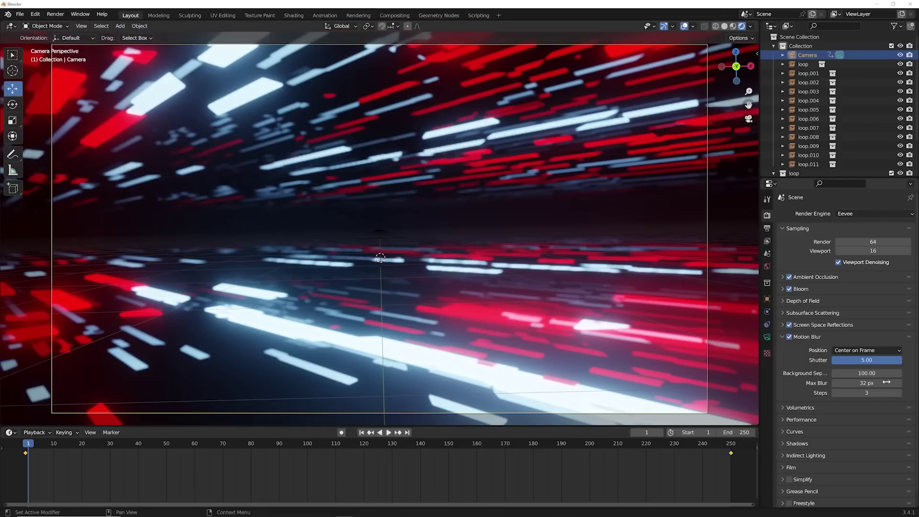
Set the motion blur steps to 5 in the render settings.
click(876, 392)
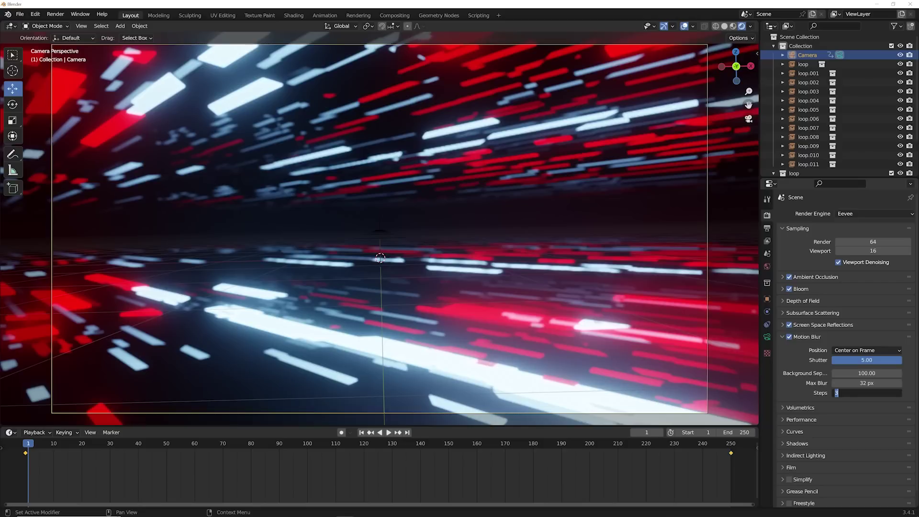
text(5)
key(Return)
Render the frame again to inspect the 5-step motion blur, and close the render result.
click(56, 14)
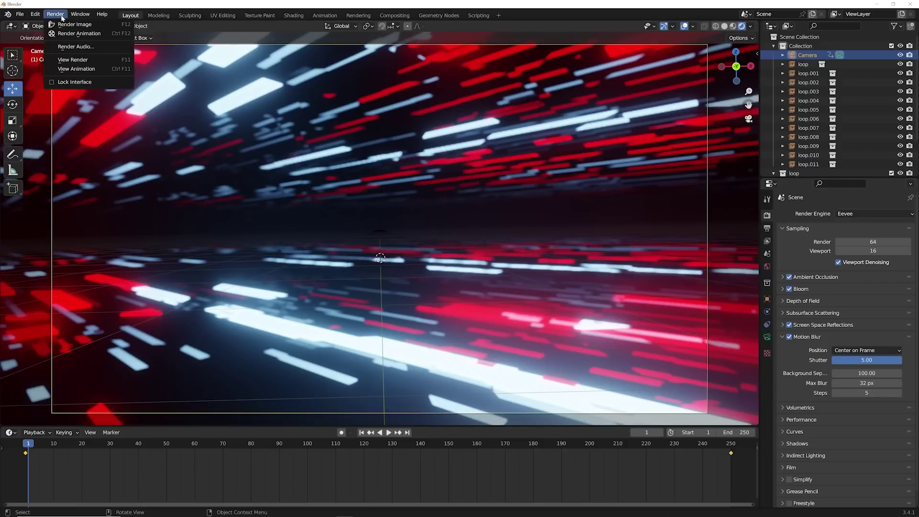
click(74, 25)
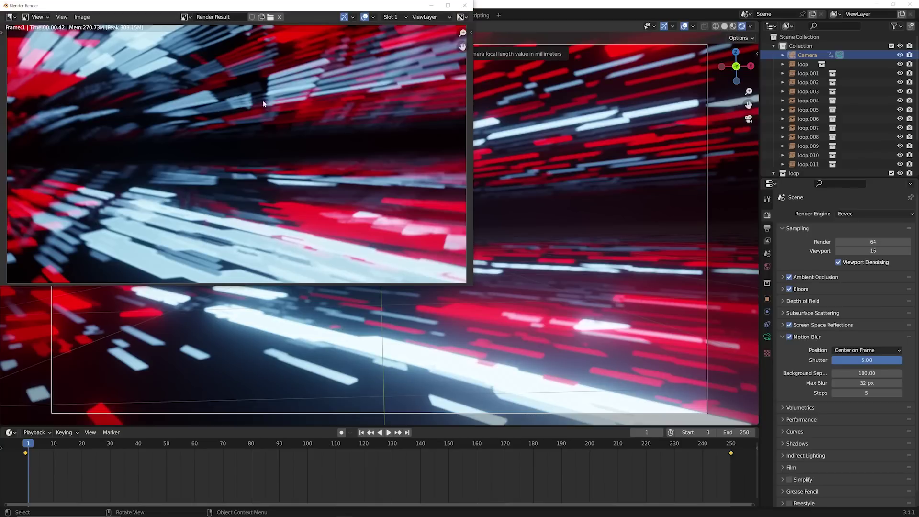
click(465, 5)
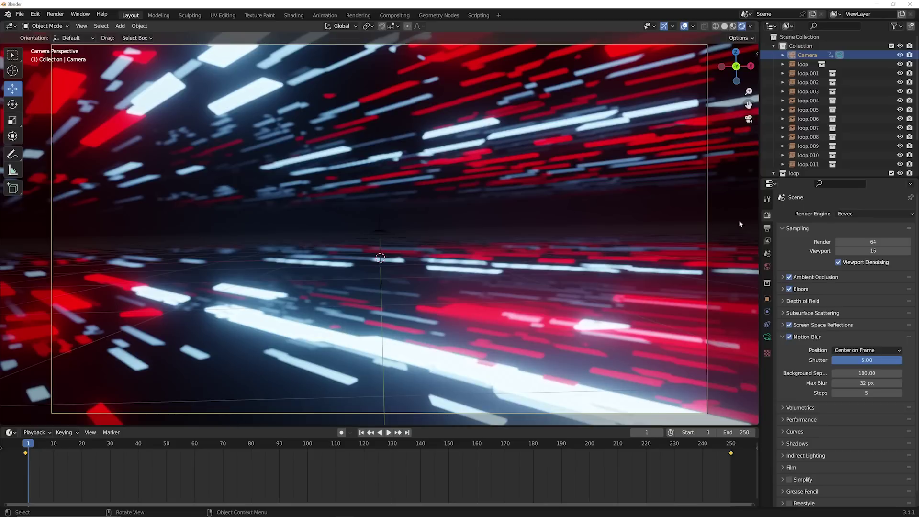
Set the output file format of the render to FFmpeg Video.
click(767, 228)
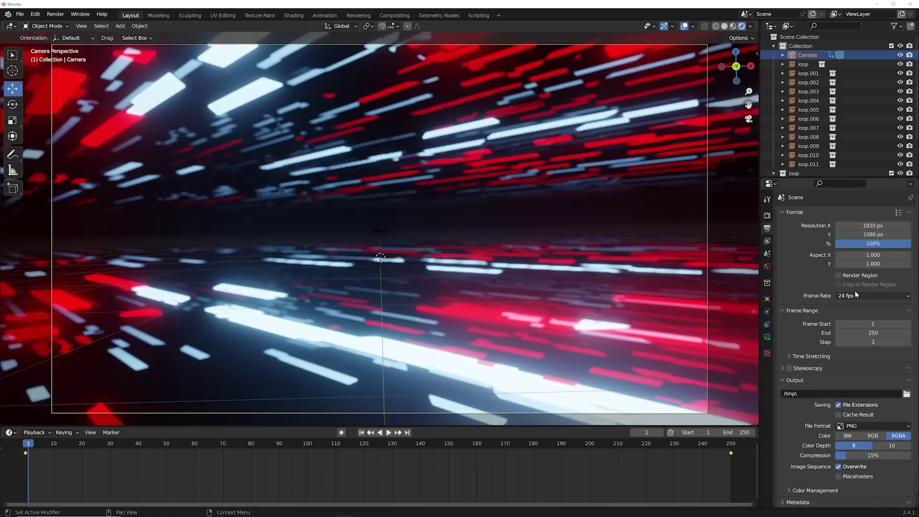
scroll(856, 293, down, 1)
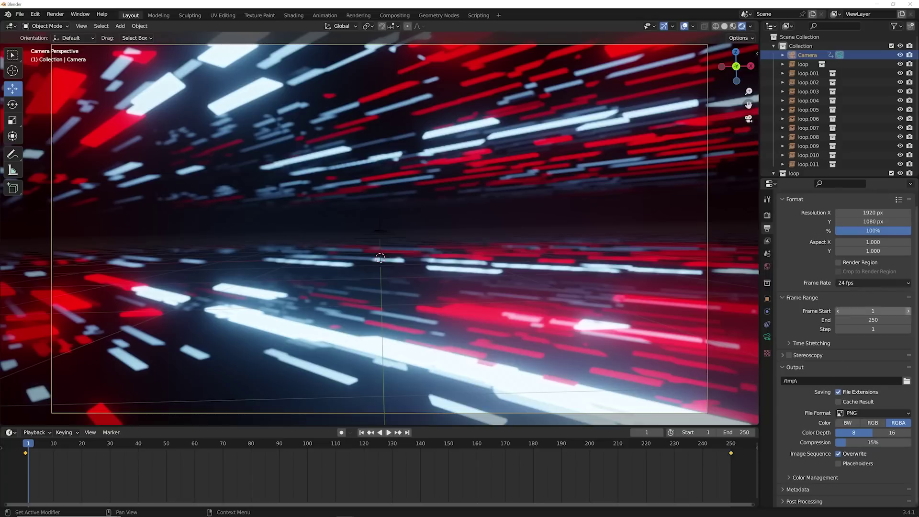
click(860, 414)
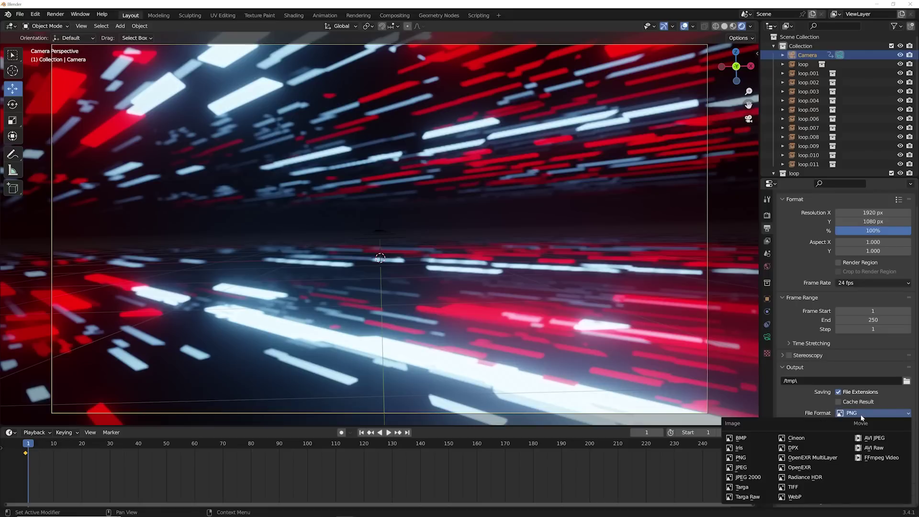
click(879, 460)
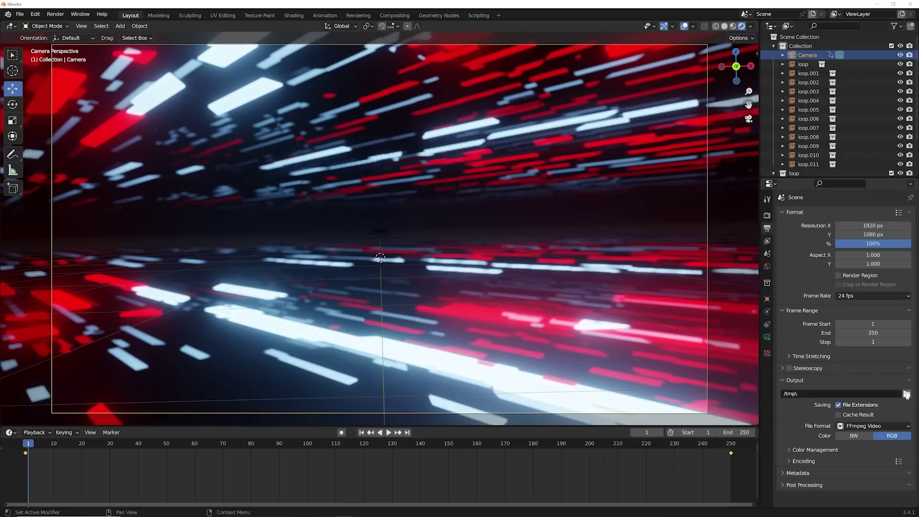
Configure the video encoding with the MPEG-4 container and Perceptually Lossless output quality.
click(804, 461)
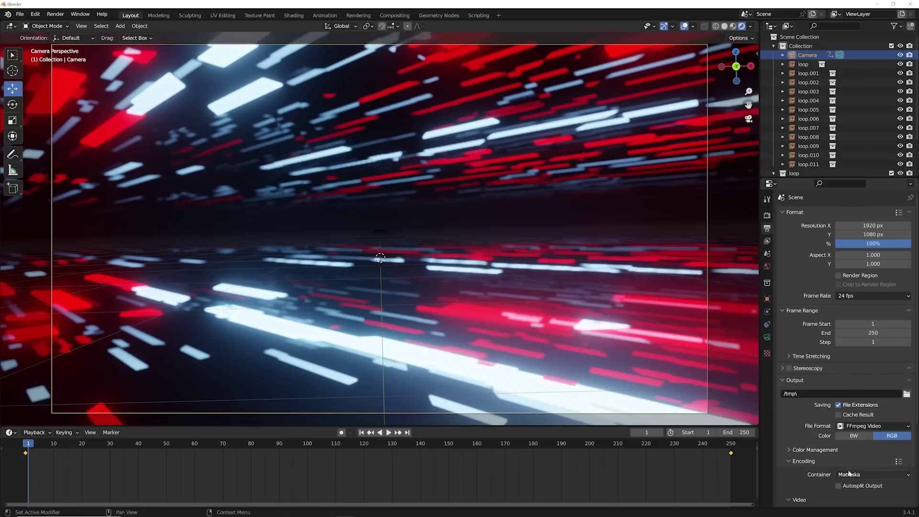
click(857, 474)
click(852, 450)
scroll(853, 448, down, 3)
click(852, 426)
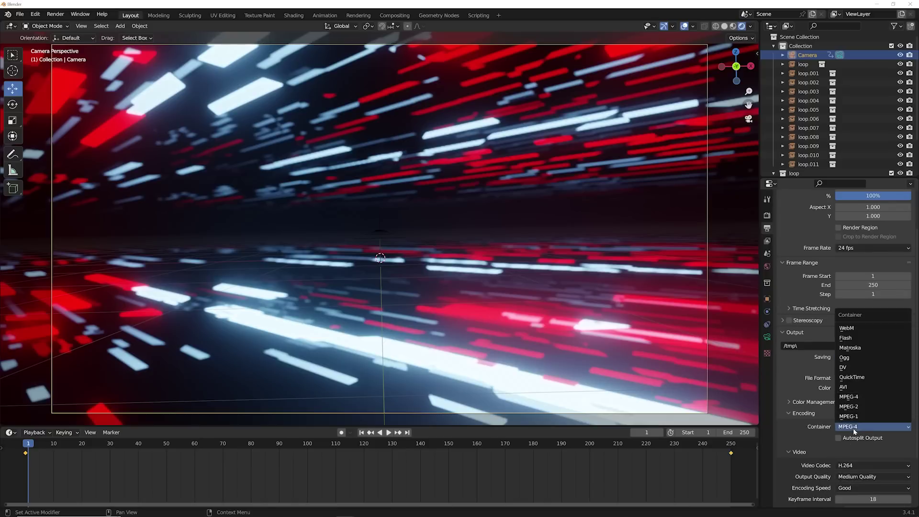
click(847, 476)
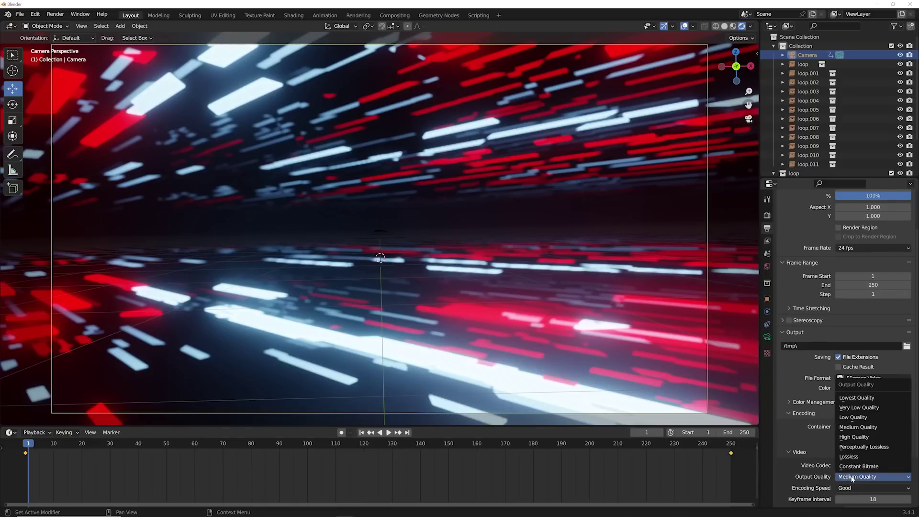
click(867, 448)
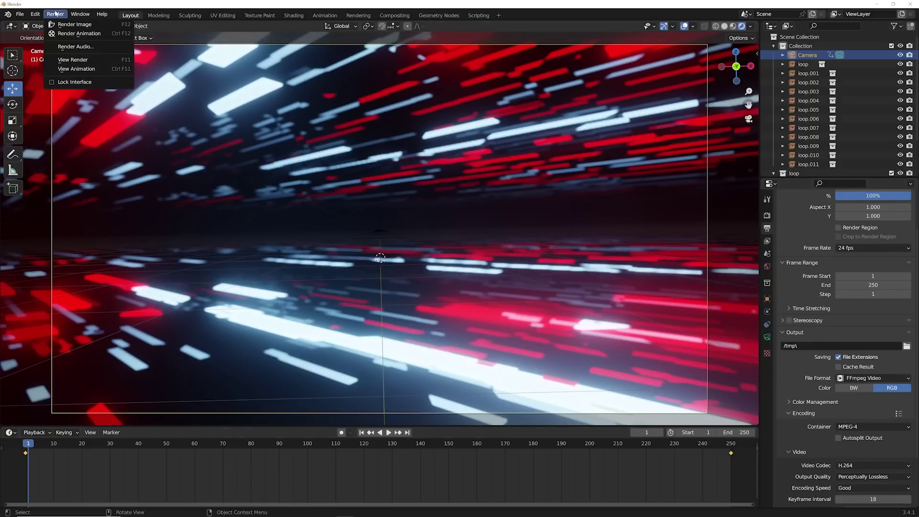